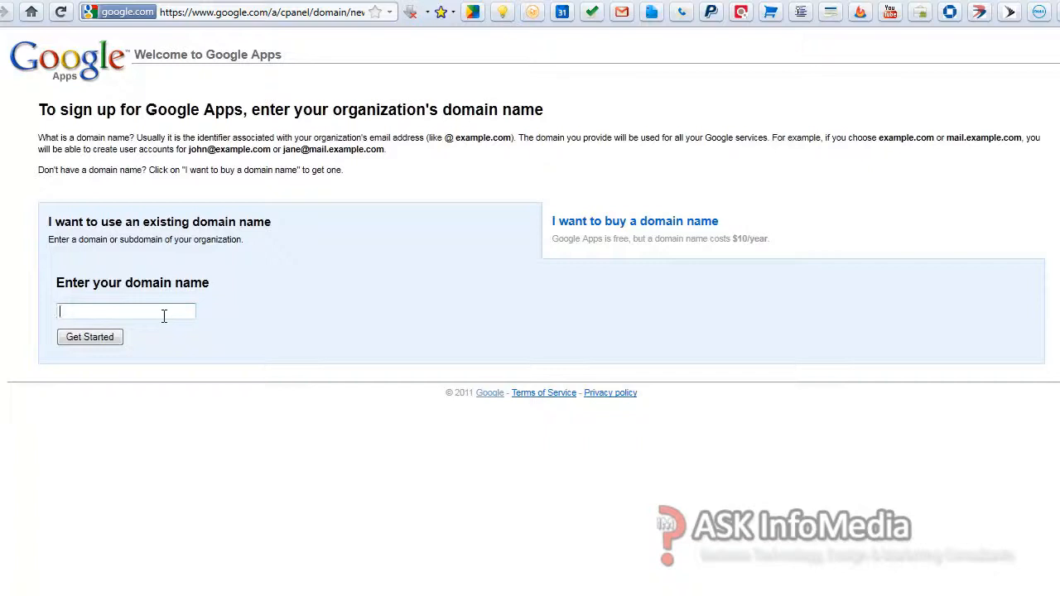
Step: Enter wybid.com as the existing domain name and start the Google Apps sign-up
type("www")
key("BackSpace")
key("BackSpace")
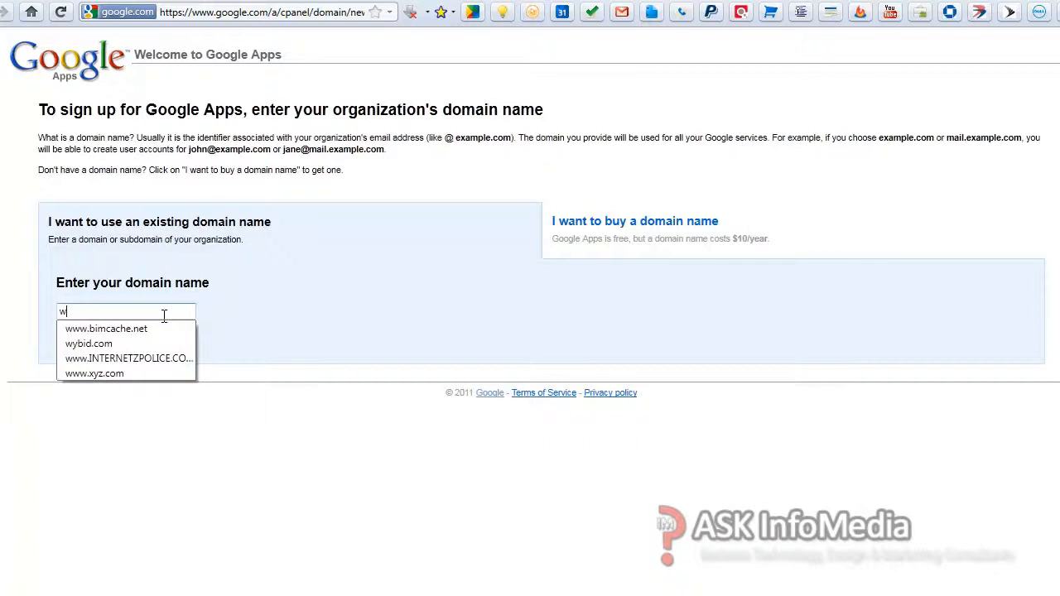
key("Down")
key("Down")
key("Tab")
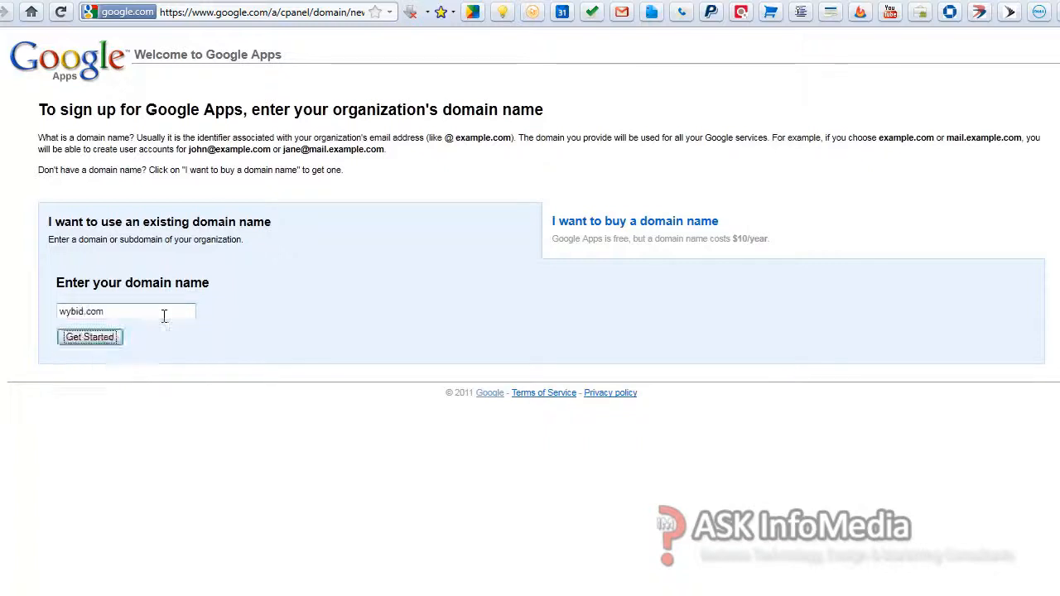
left_click(97, 343)
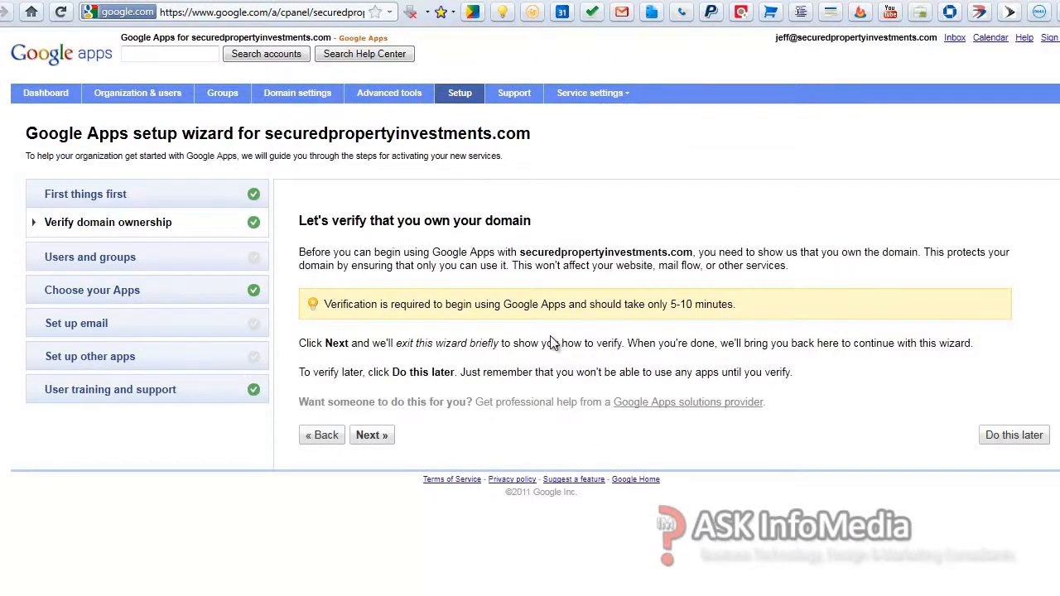
Step: Proceed to domain ownership verification, choose Other as the domain registrar, and select the full TXT verification record
left_click(372, 435)
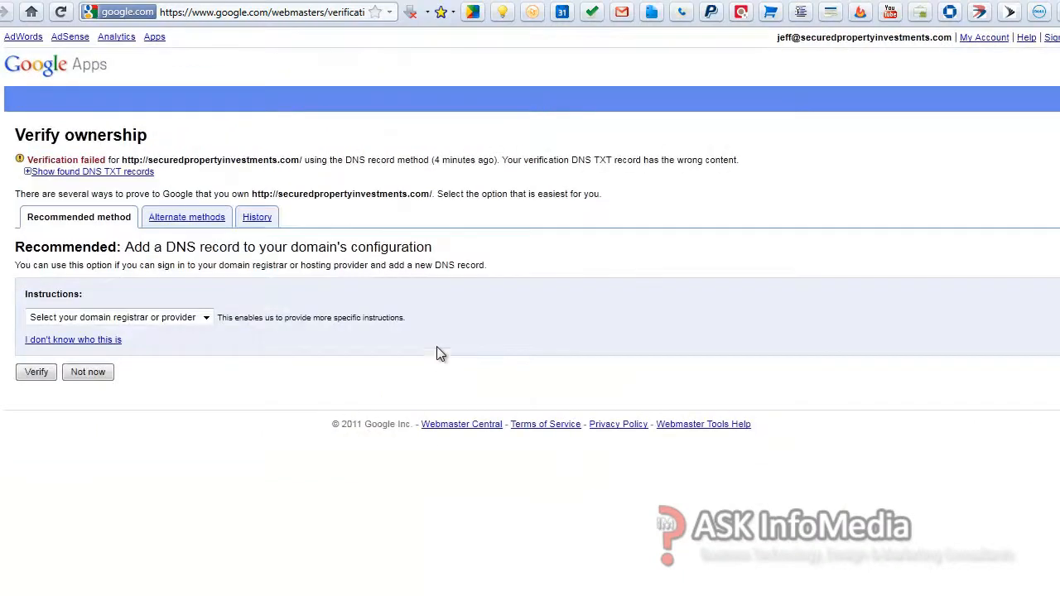
left_click(206, 319)
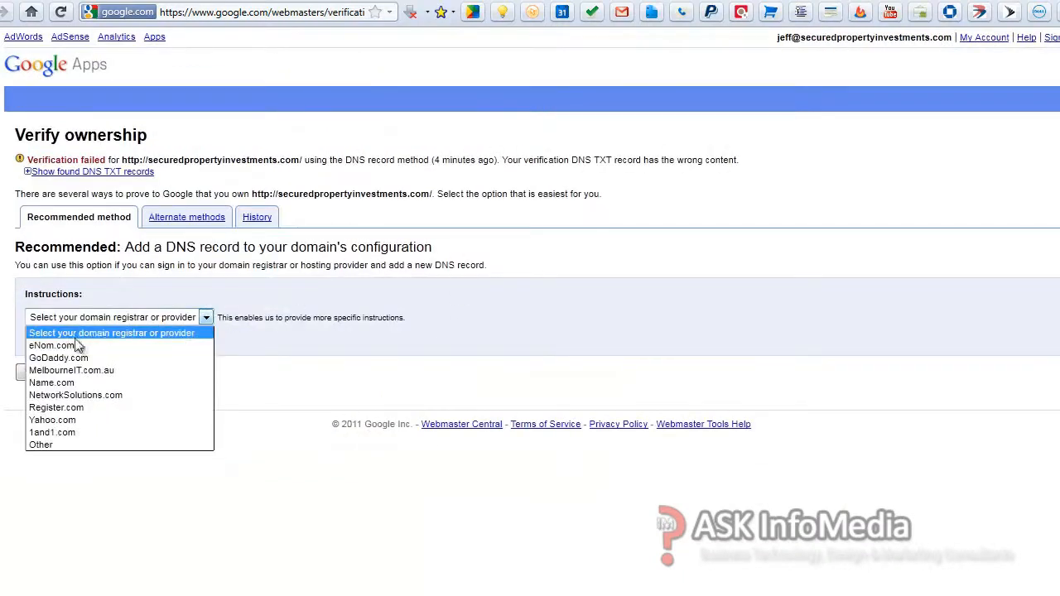
left_click(42, 445)
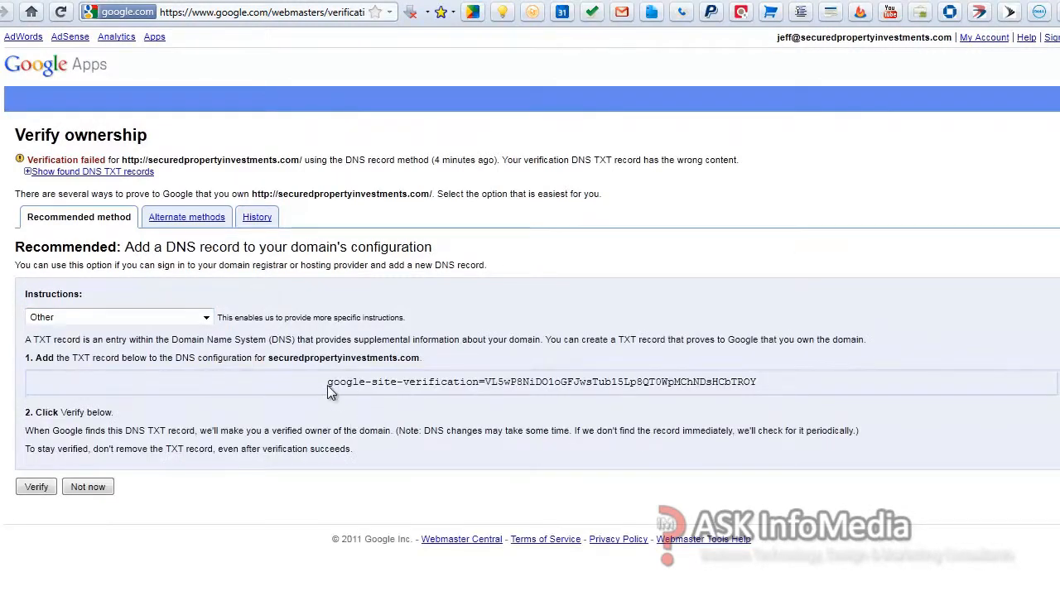
left_click_drag(329, 382, 764, 384)
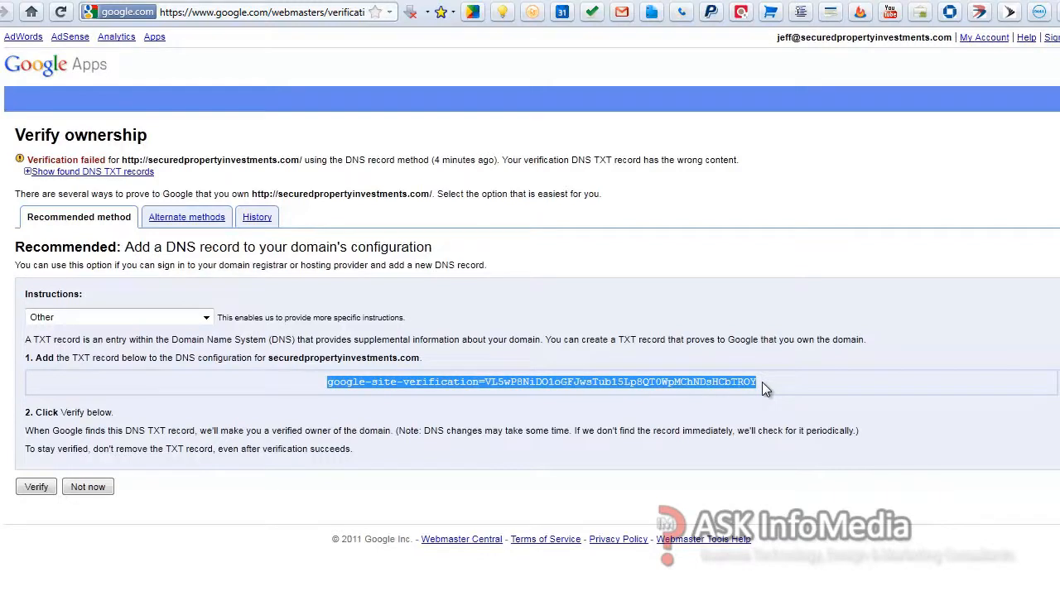
Step: Switch to the HostGator control panel and open the Advanced DNS Zone Editor's form for adding a record
left_click(438, 0)
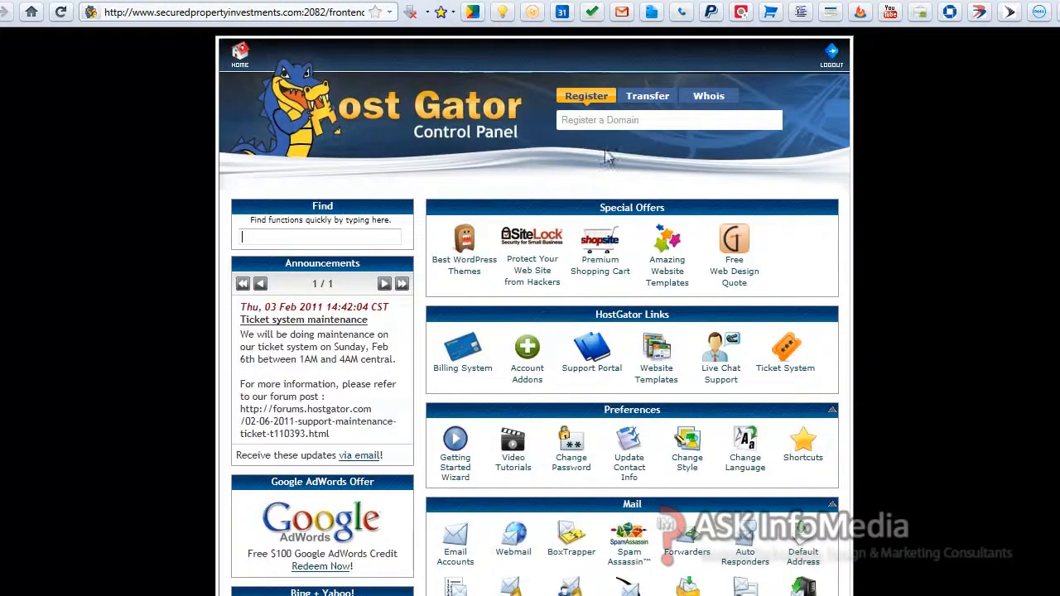
scroll(684, 332, "down", 7)
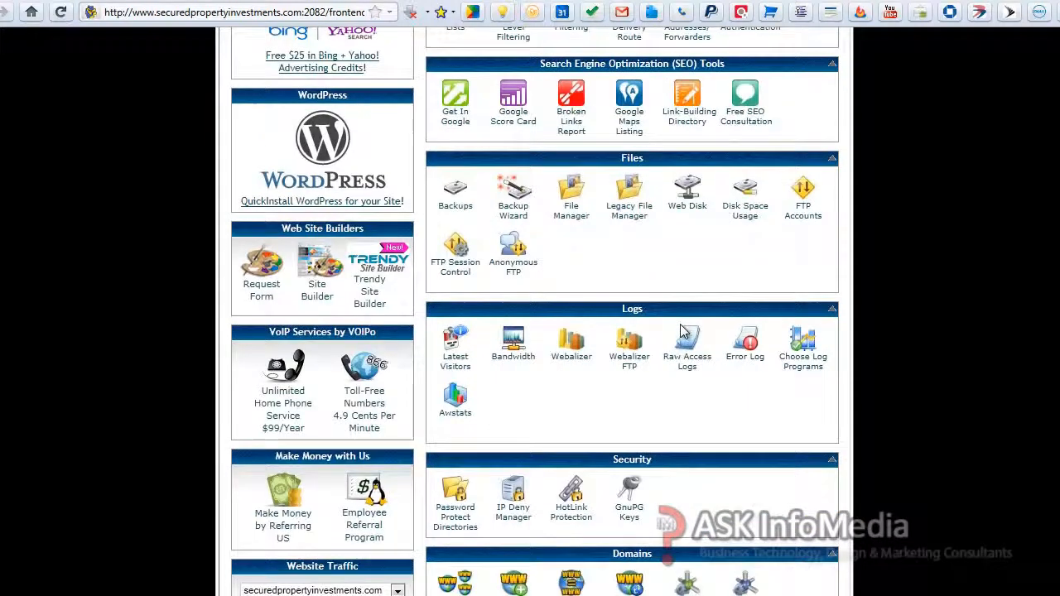
scroll(683, 331, "down", 2)
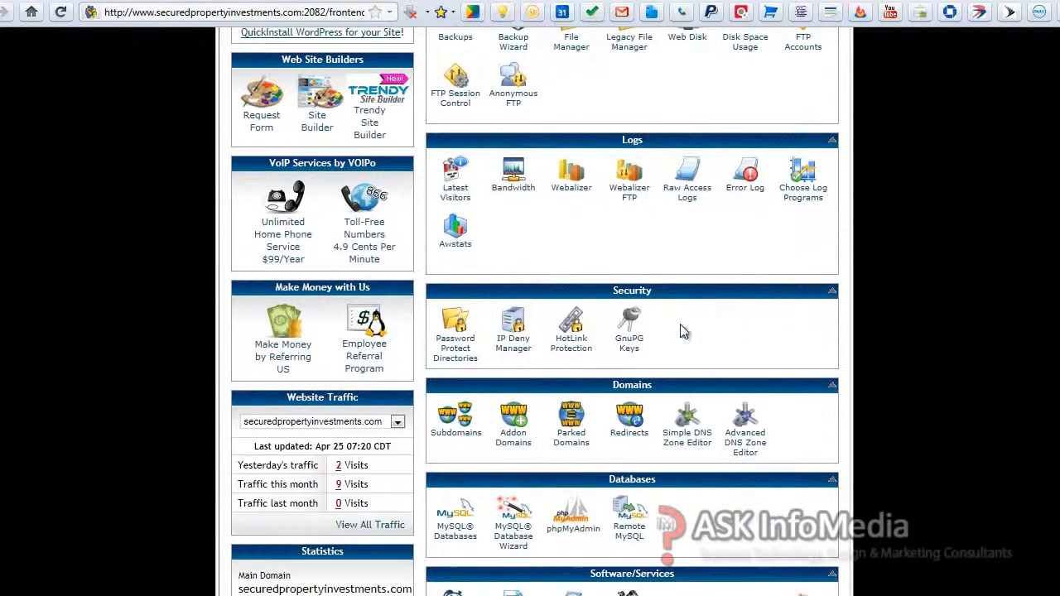
left_click(738, 449)
scroll(547, 183, "down", 2)
Step: Set the new DNS record's type to TXT and its name to securedpropertyinvestments.com
left_click(388, 221)
left_click(356, 257)
left_click(351, 178)
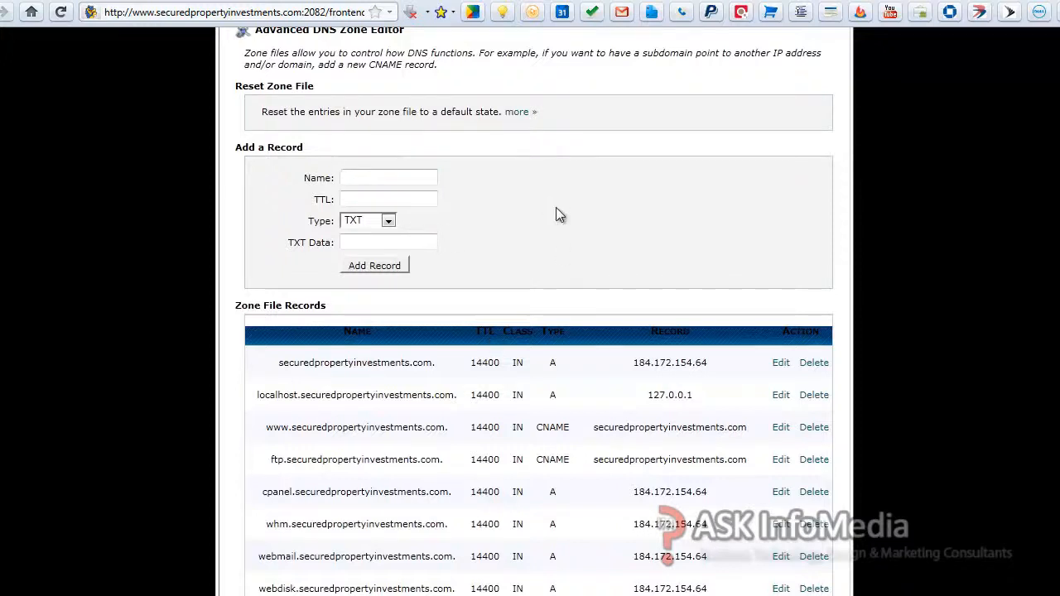
type("sec")
key("BackSpace")
key("BackSpace")
type("ecuredpreo")
key("BackSpace")
key("BackSpace")
key("BackSpace")
type("ropertyinvestments.c")
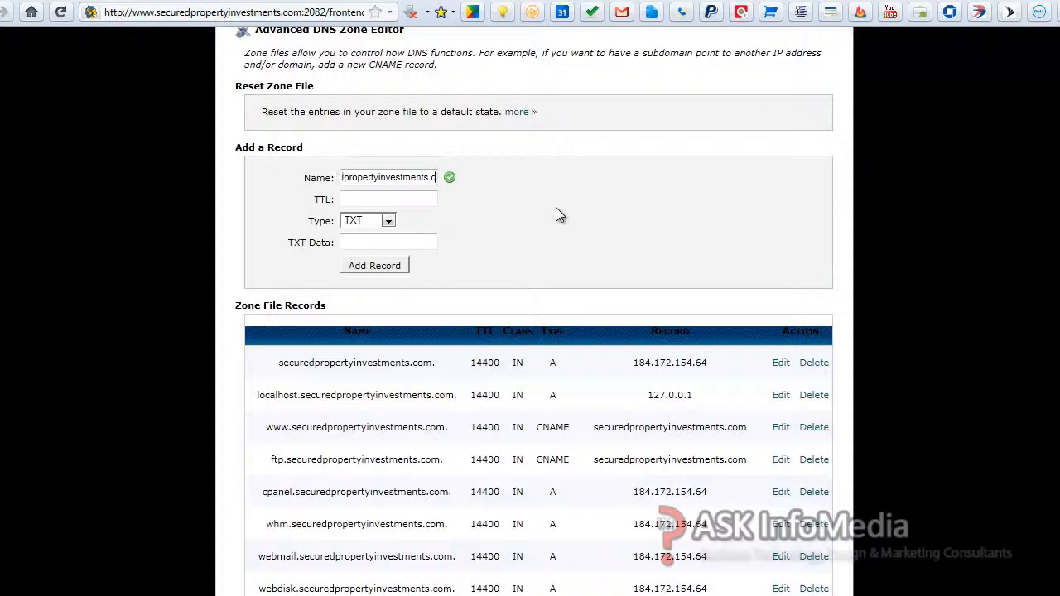
key("Tab")
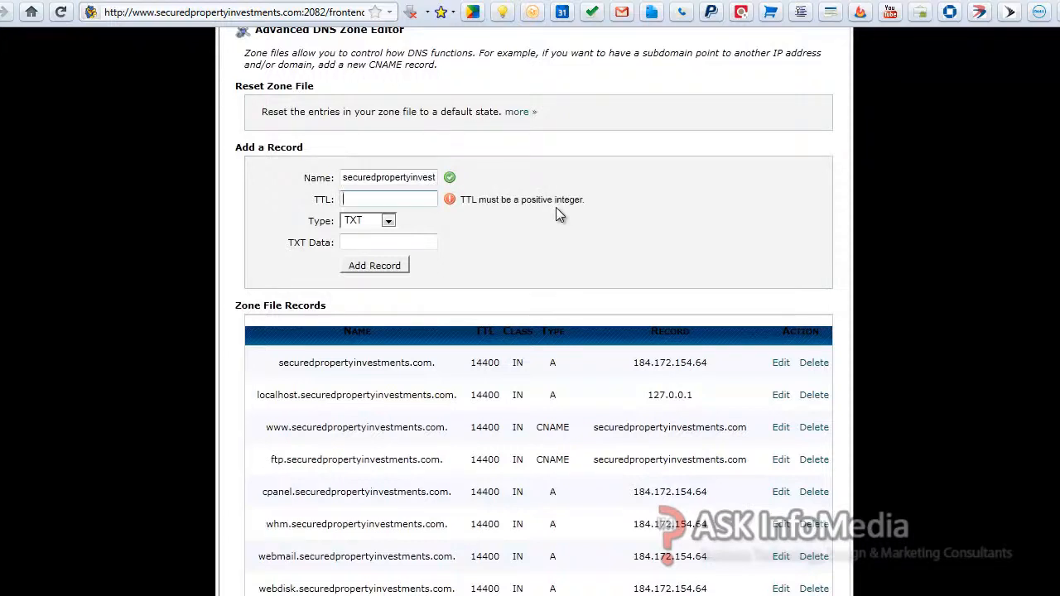
Step: Set the TTL to 14400, paste the Google site verification code as the TXT data, and add the record
type("14400")
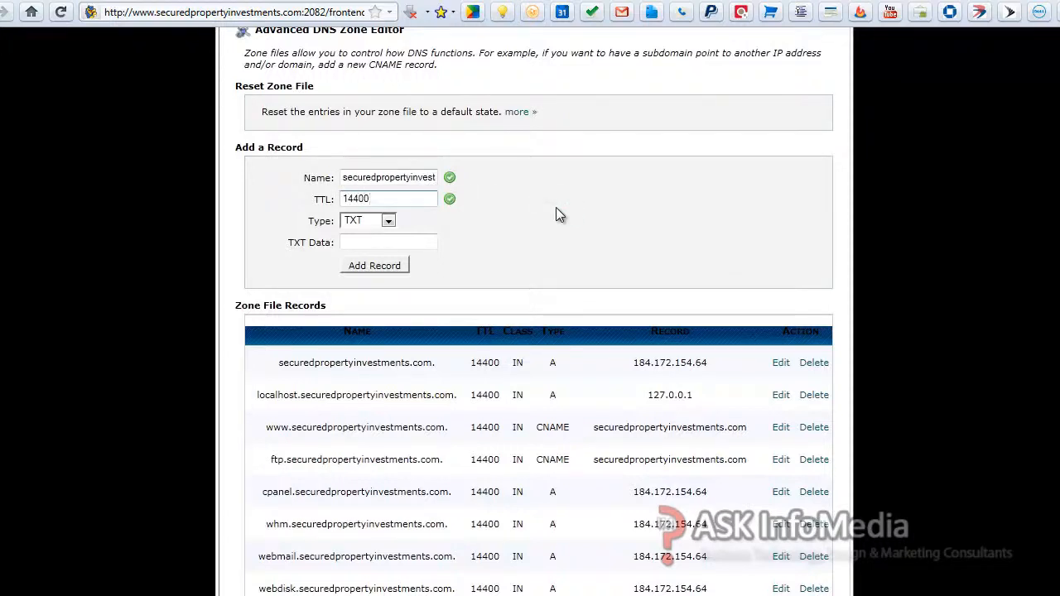
left_click(389, 224)
left_click(386, 221)
left_click(375, 240)
key("ctrl+v")
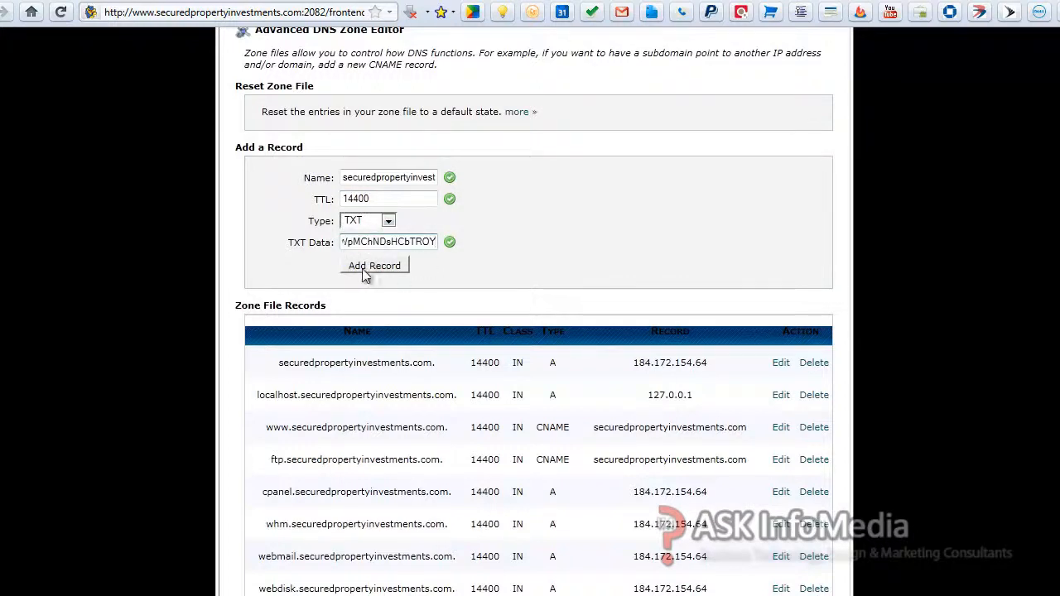
left_click(360, 268)
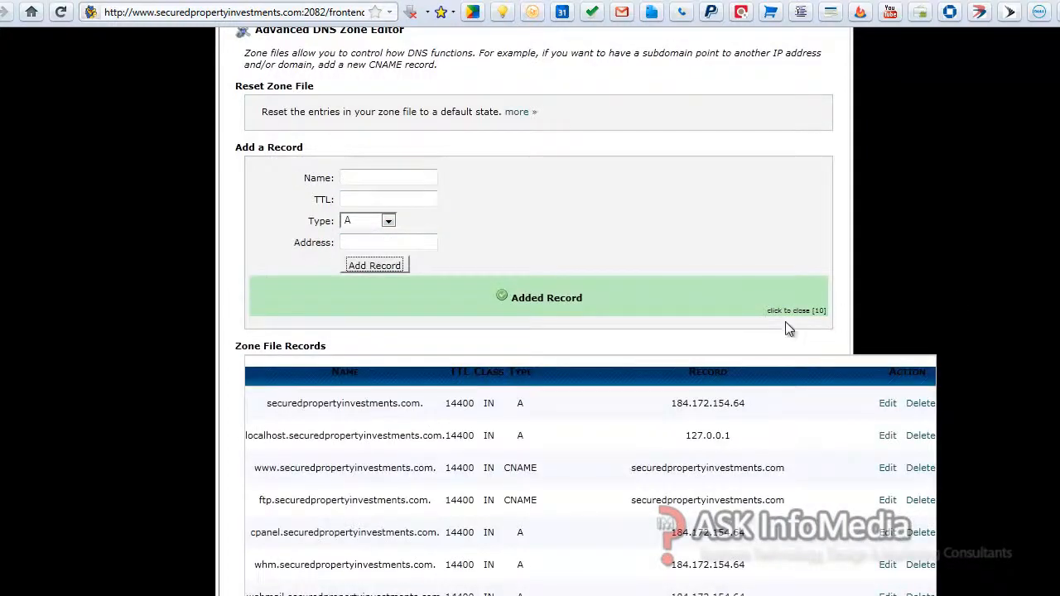
scroll(779, 330, "down", 5)
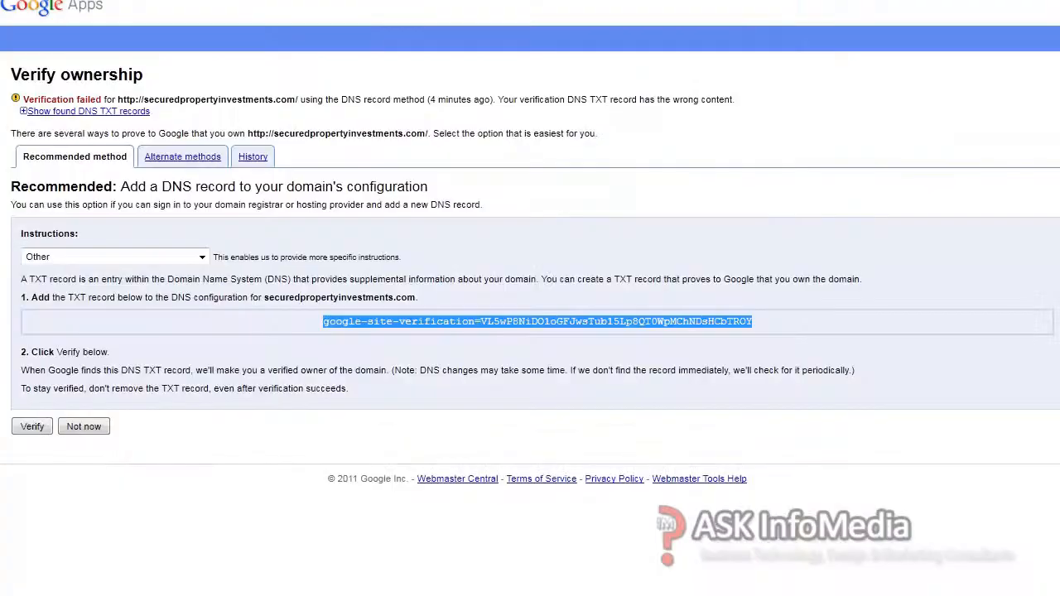
Step: Verify ownership of securedpropertyinvestments.com in Google Apps and move the setup wizard on to Users and groups
left_click(35, 424)
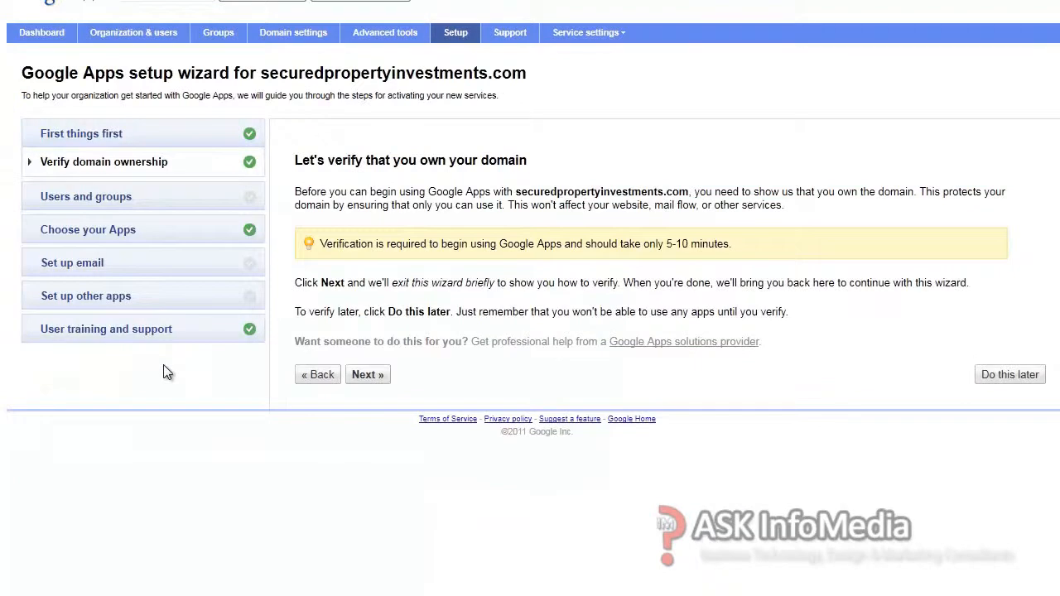
left_click(365, 374)
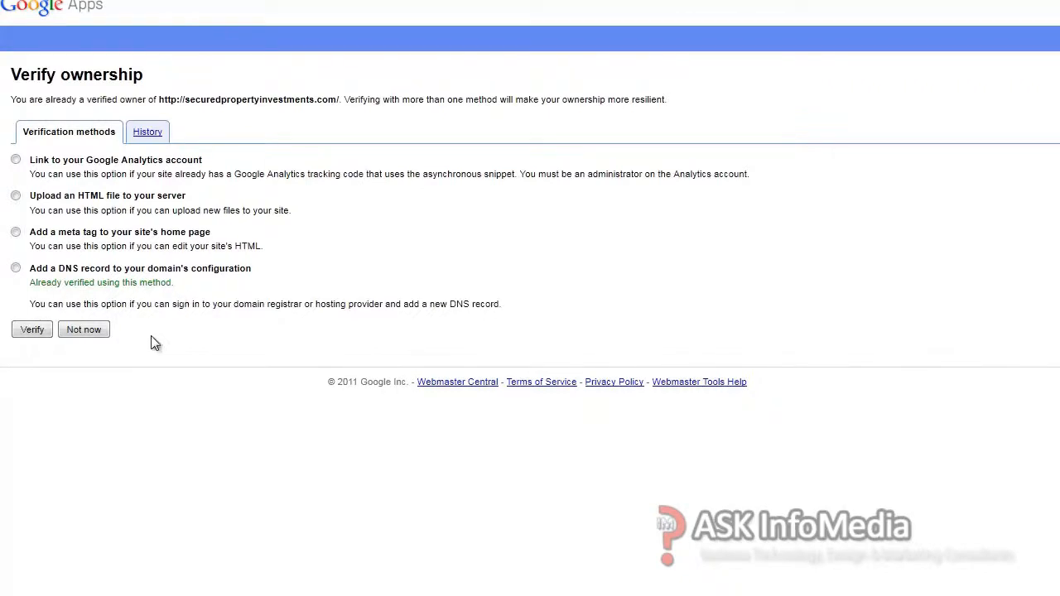
left_click(86, 332)
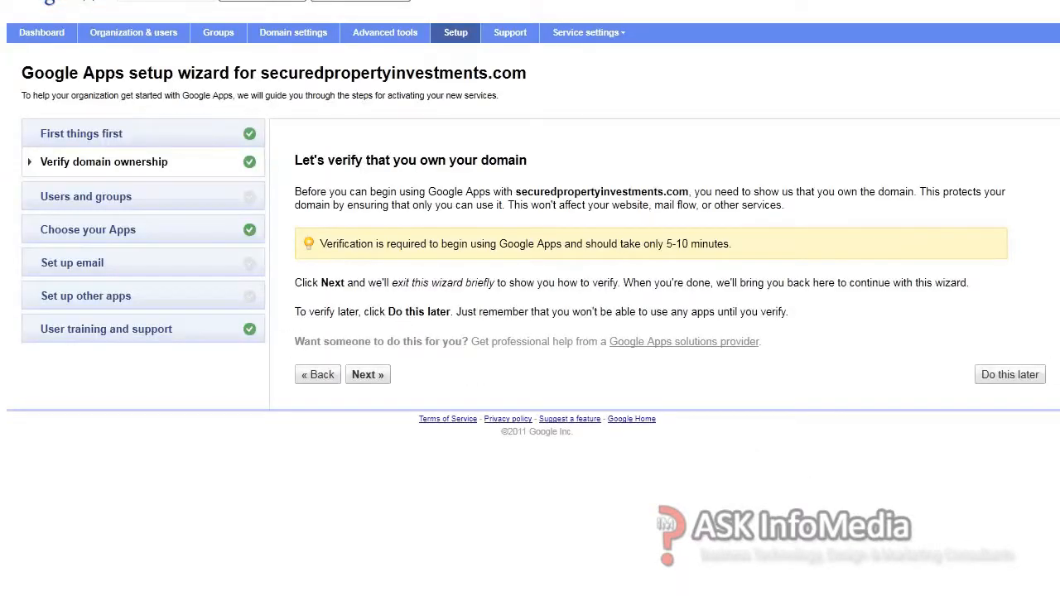
left_click(992, 375)
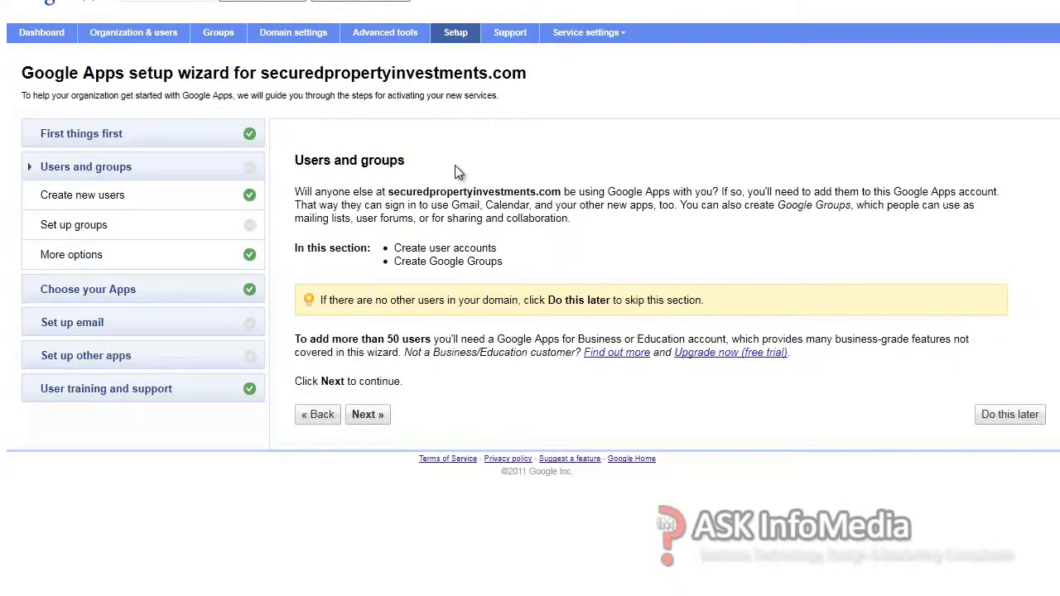
Step: Go through the Users and groups section with one-by-one user creation and group setup skipped for now
left_click(372, 417)
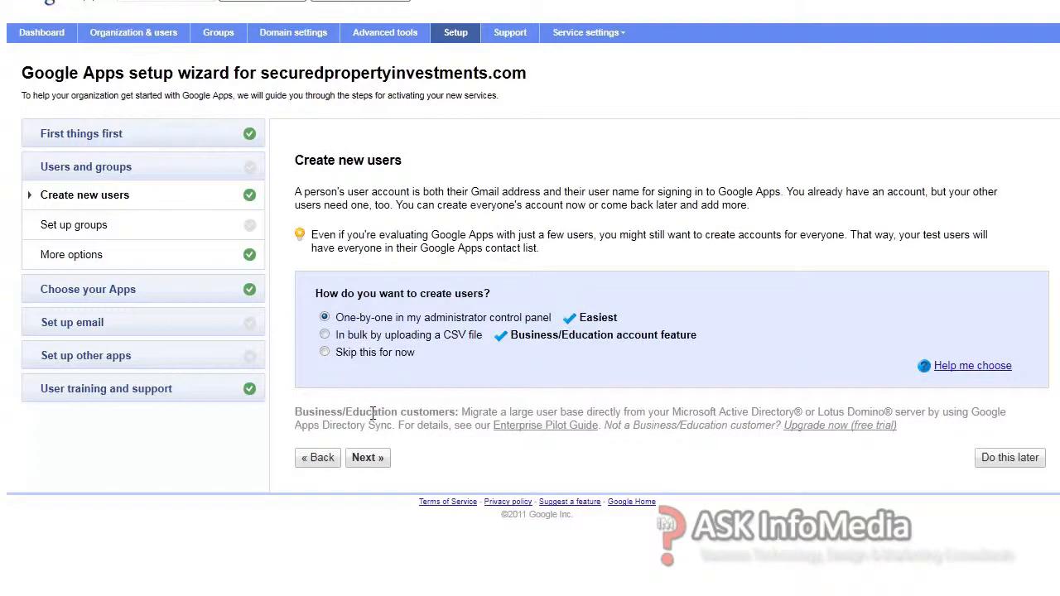
left_click(368, 459)
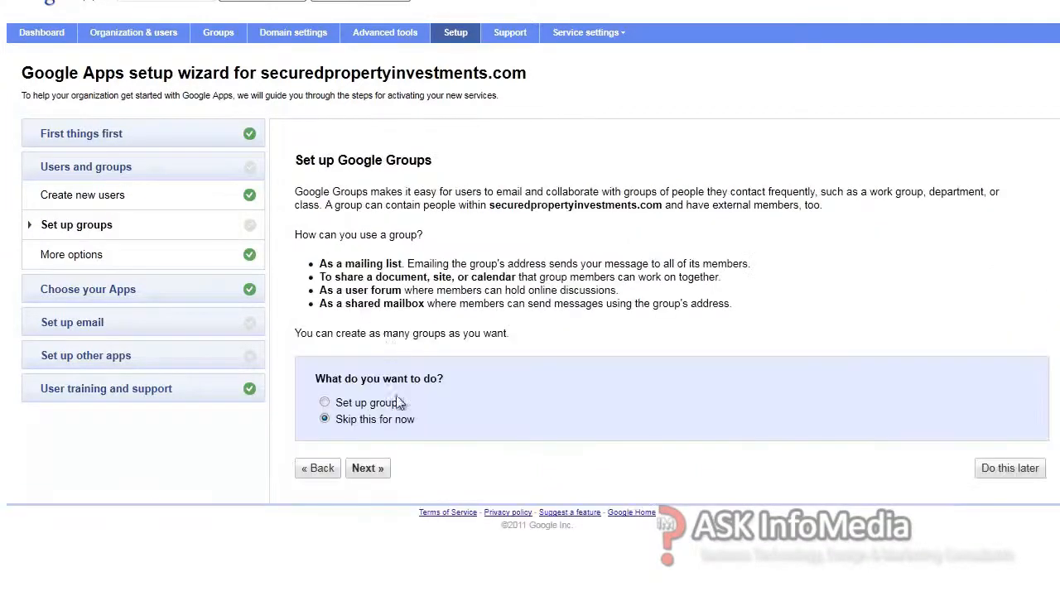
left_click(367, 475)
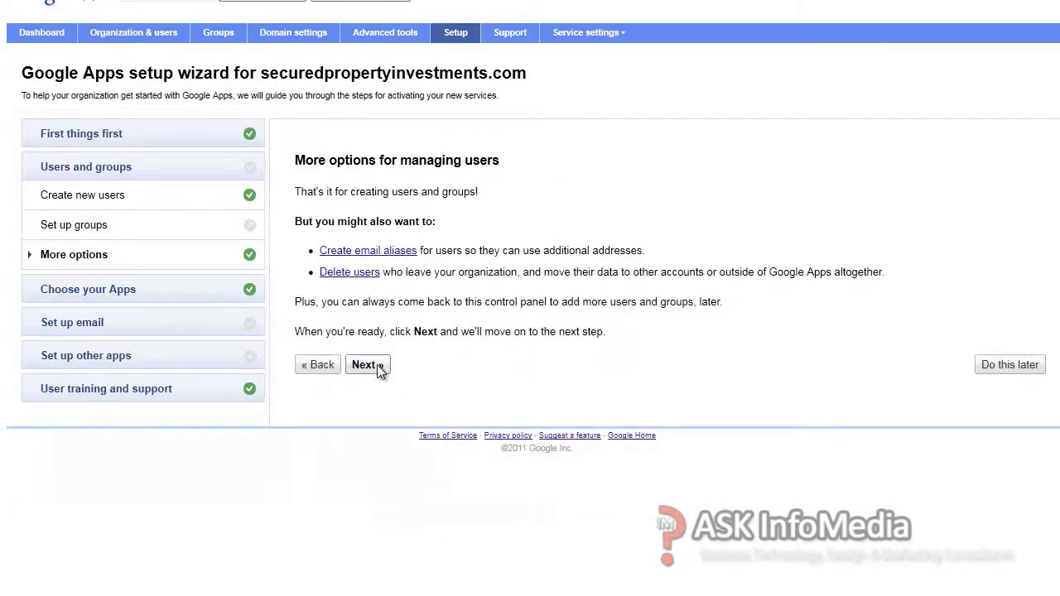
left_click(377, 367)
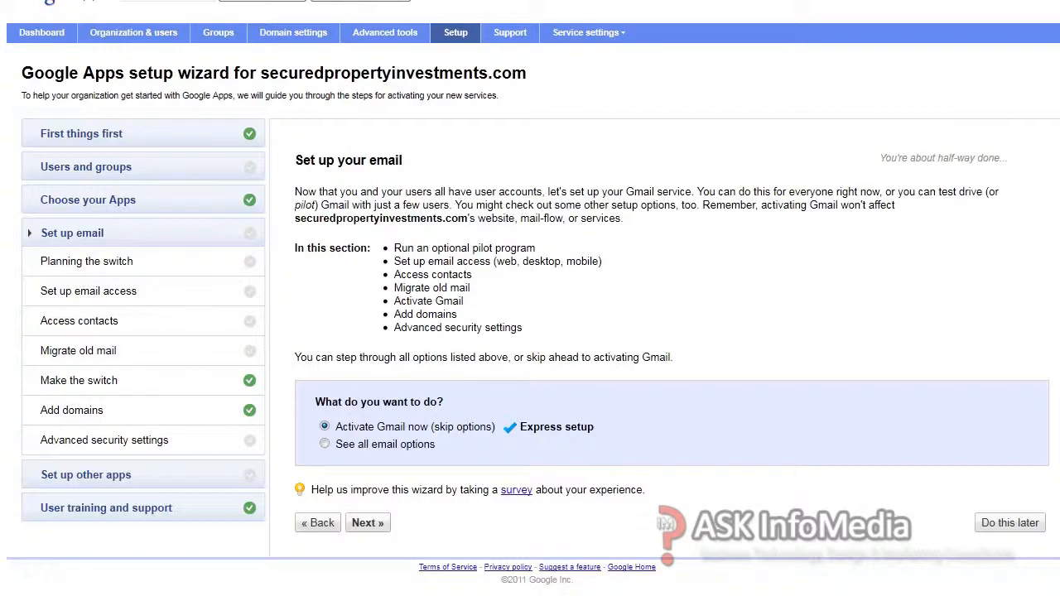
Step: Switch to the MX-Entries file in Notepad and select the list of Google mail server destinations
key("alt+Tab")
left_click(339, 289)
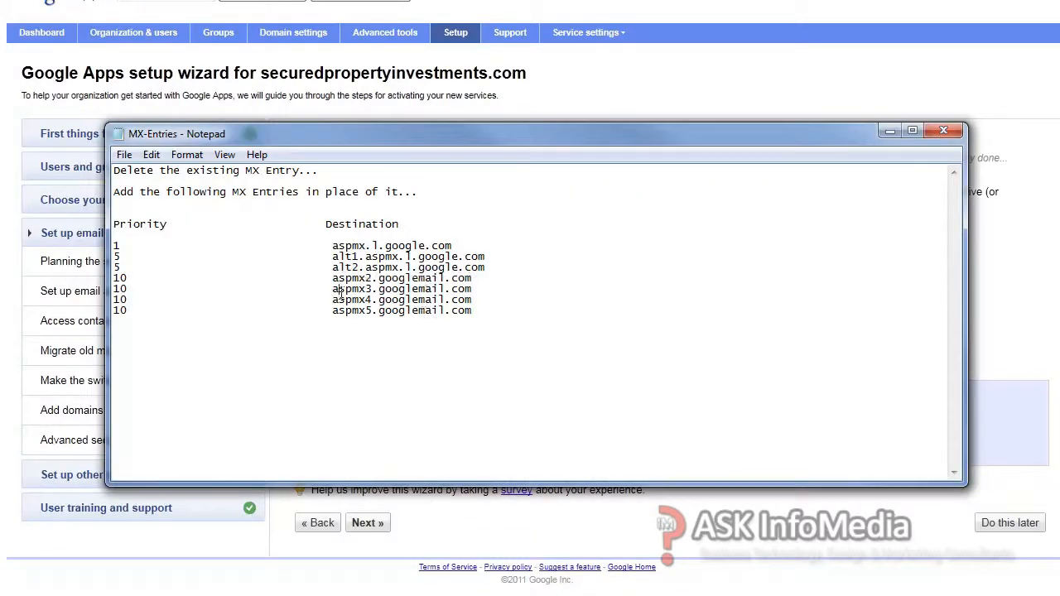
left_click_drag(332, 246, 491, 312)
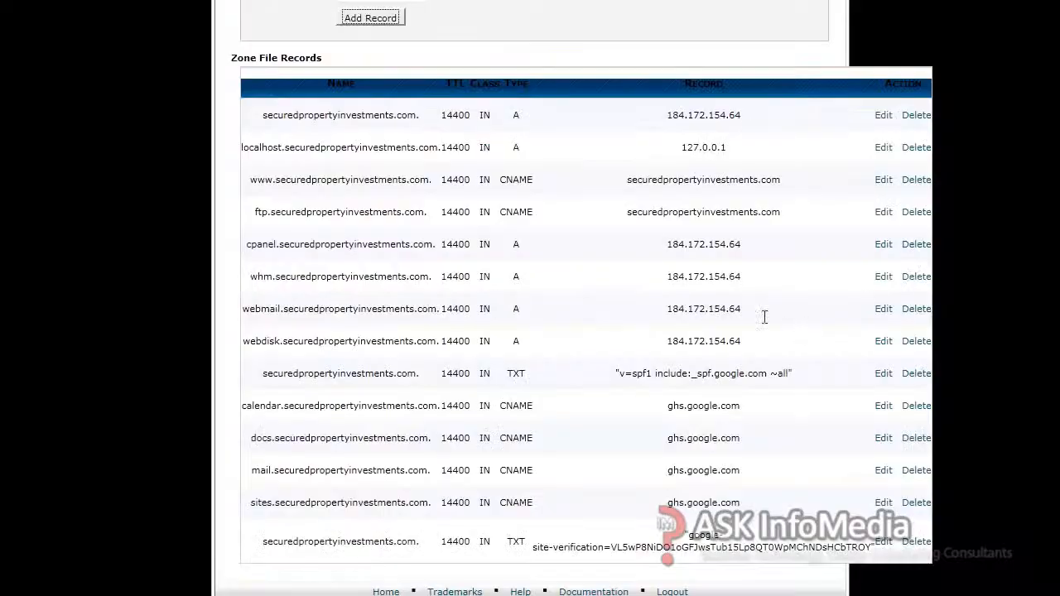
Step: Return to the HostGator control panel and open MX Entry Maintenance at the new record form and MX records
scroll(762, 315, "up", 5)
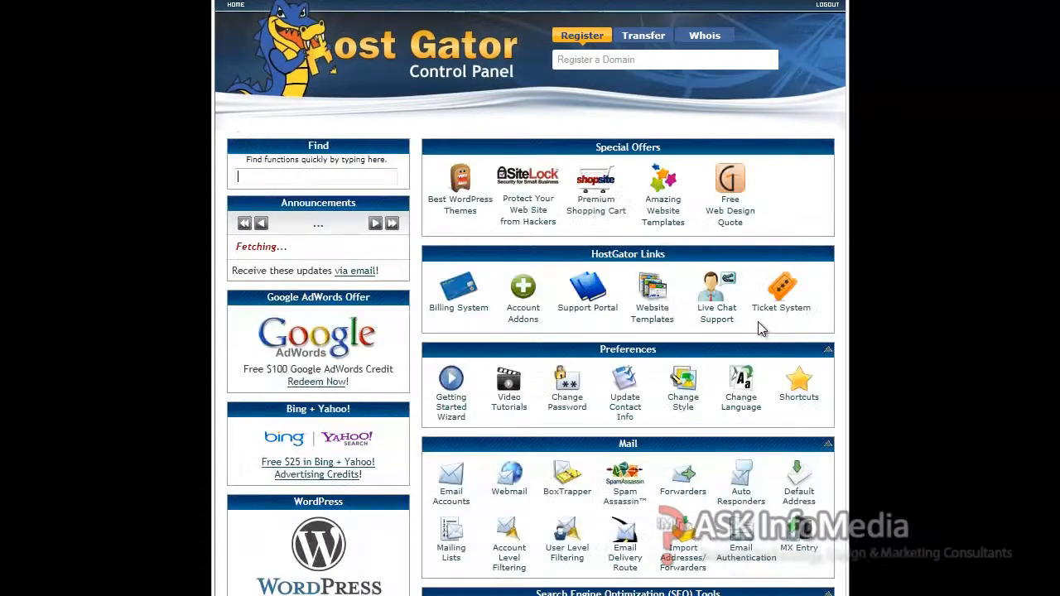
scroll(914, 306, "down", 3)
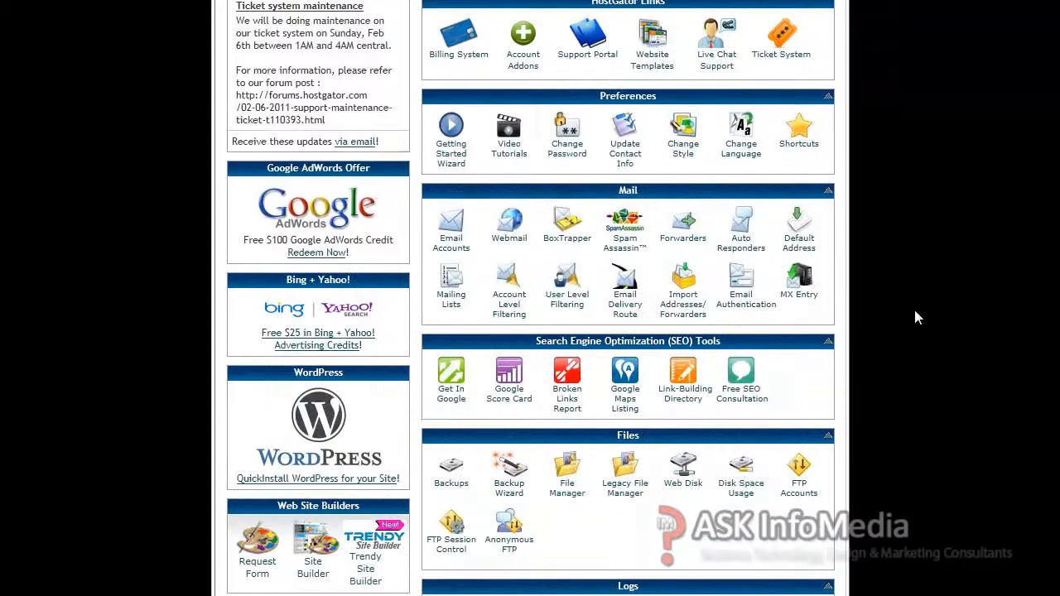
left_click(789, 298)
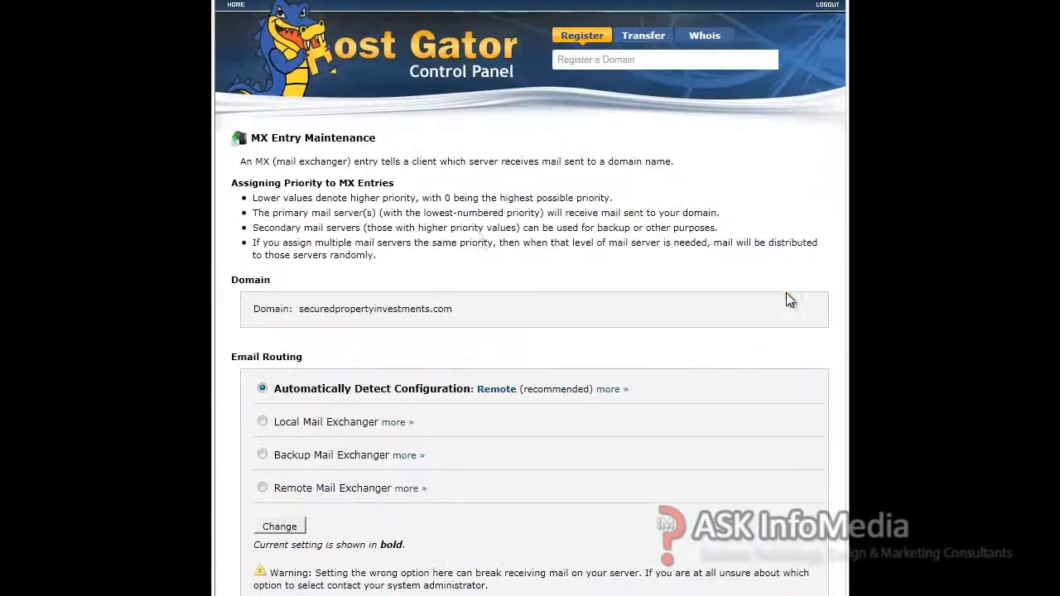
scroll(435, 224, "down", 4)
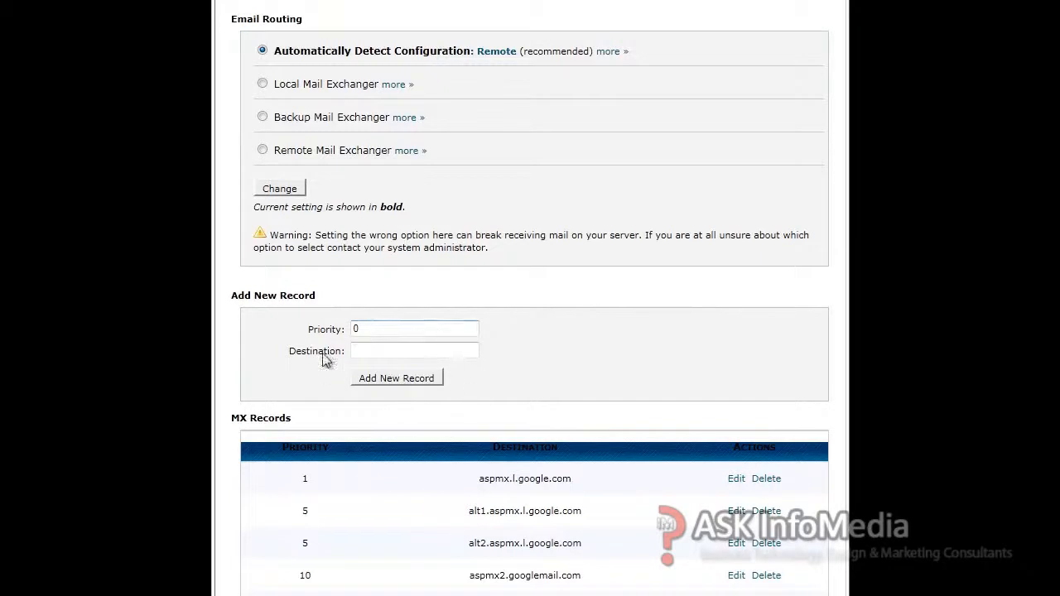
scroll(450, 331, "down", 2)
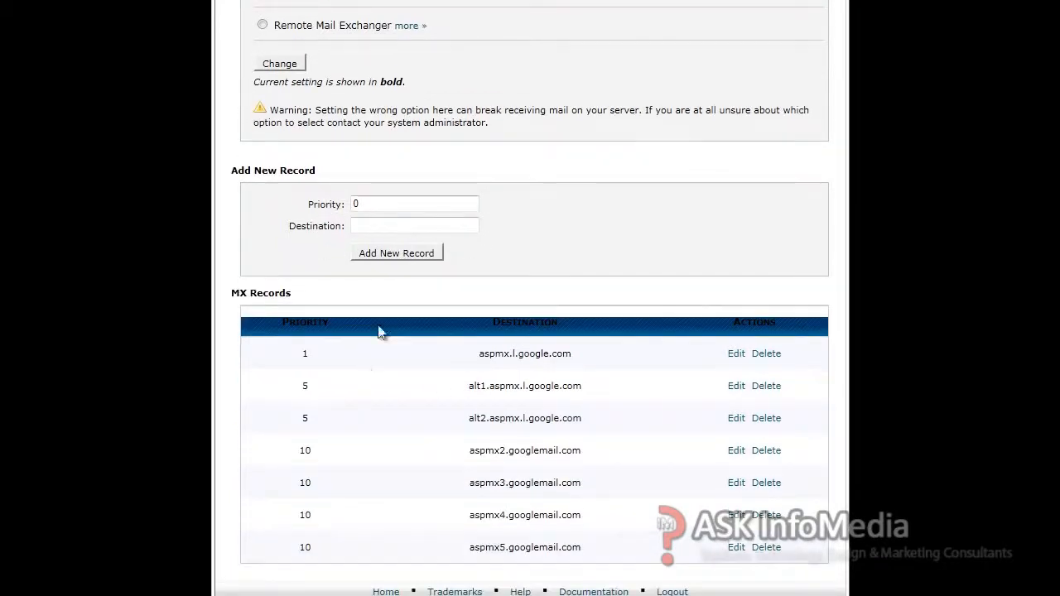
Step: Fill in a new MX record with priority 1 and destination aspmx.l.google.com, then go back to the MX-Entries notes
double_click(379, 206)
type("1")
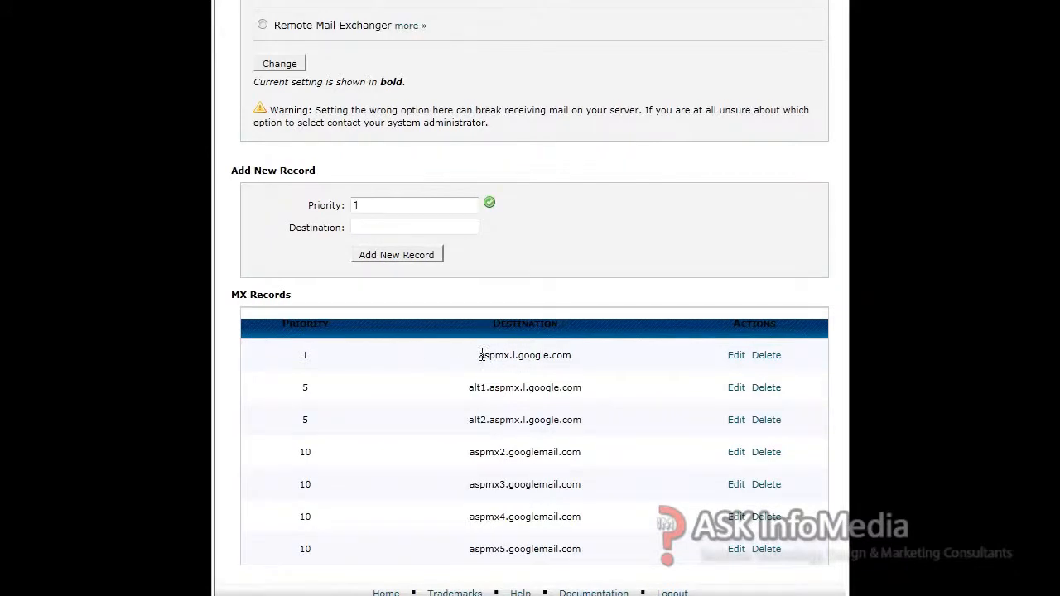
left_click_drag(481, 355, 594, 362)
key("ctrl+c")
left_click(403, 228)
key("ctrl+v")
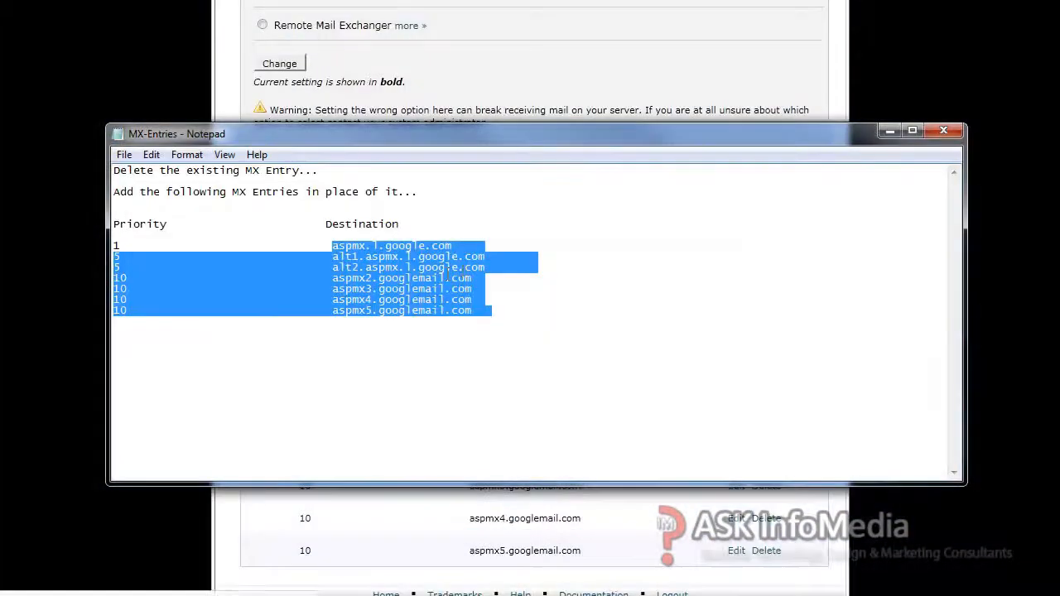
left_click(447, 278)
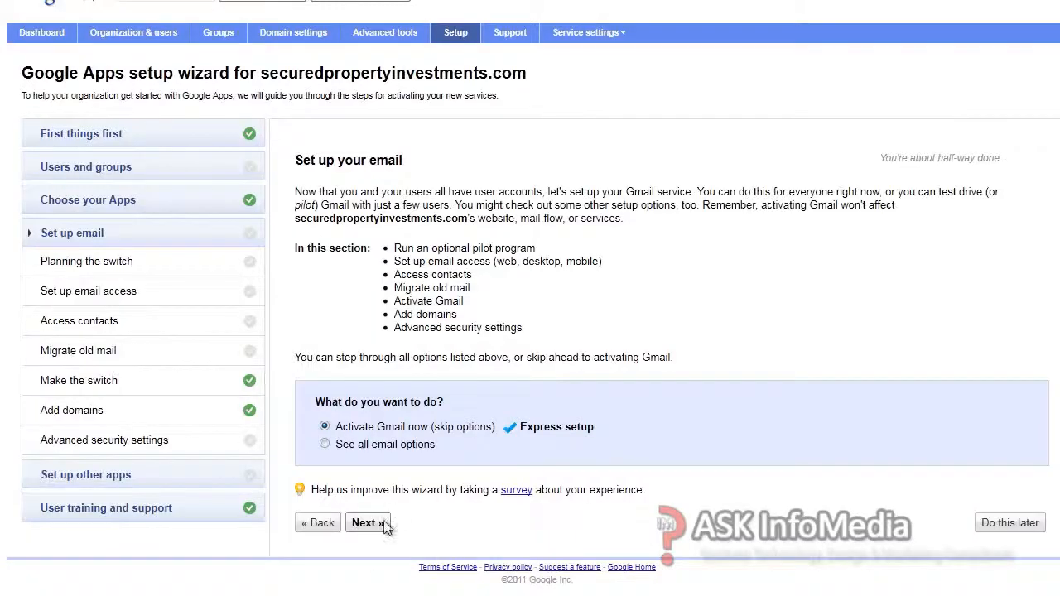
Step: Go through the email setup with Activate Gmail now, past the MX record instructions and status check, and skip adding domains
left_click(367, 523)
scroll(377, 531, "down", 1)
left_click(378, 537)
scroll(473, 411, "down", 6)
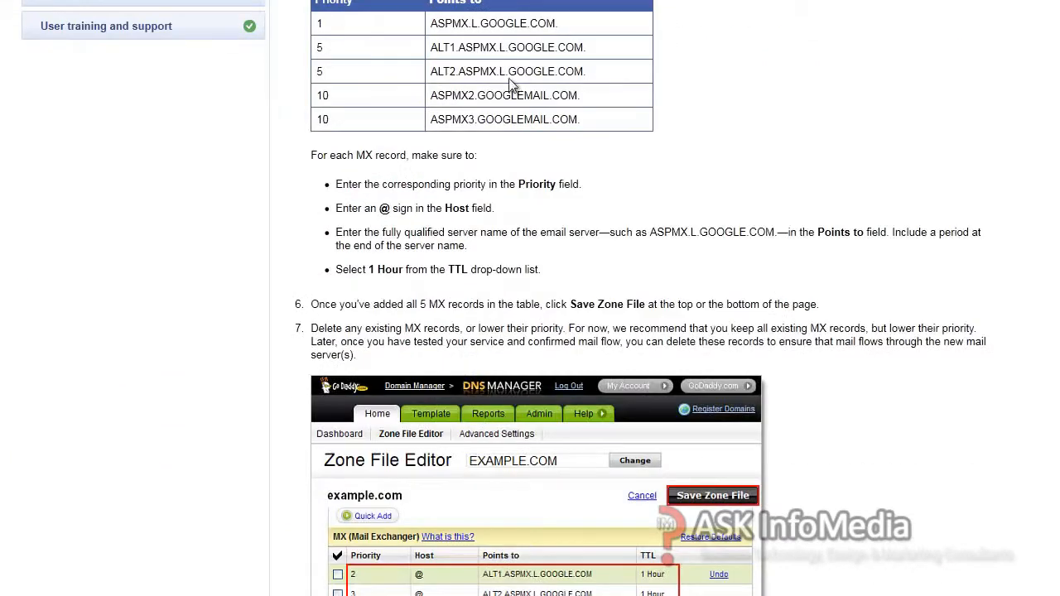
scroll(480, 60, "down", 4)
left_click(368, 535)
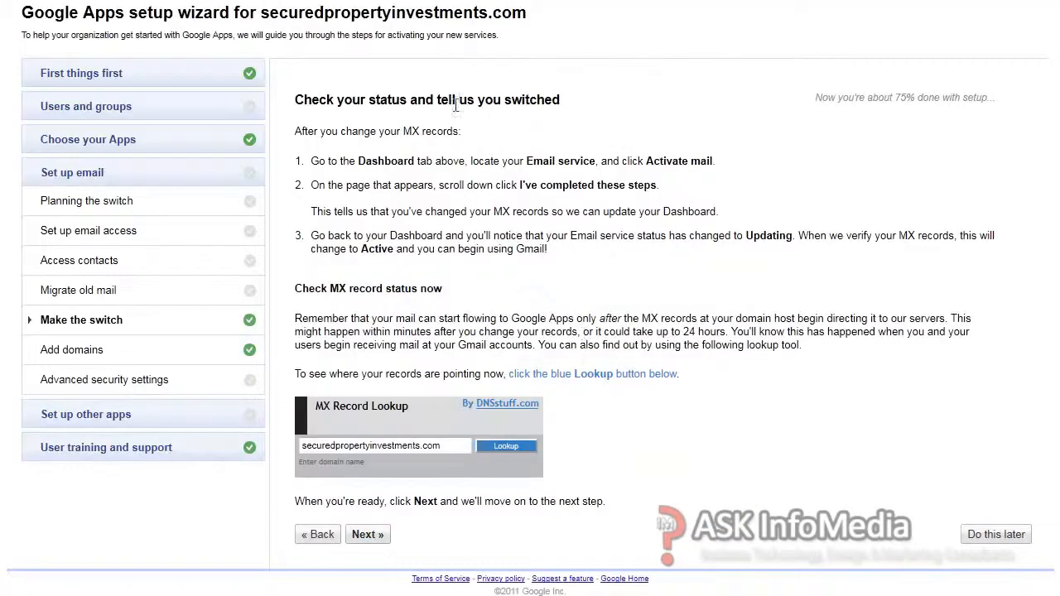
left_click(368, 536)
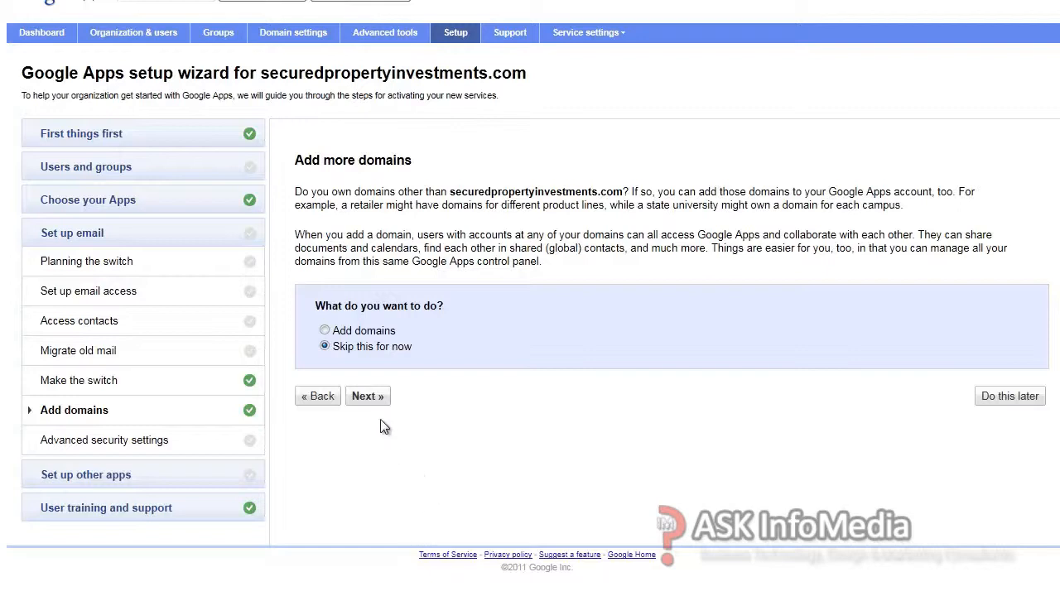
left_click(367, 397)
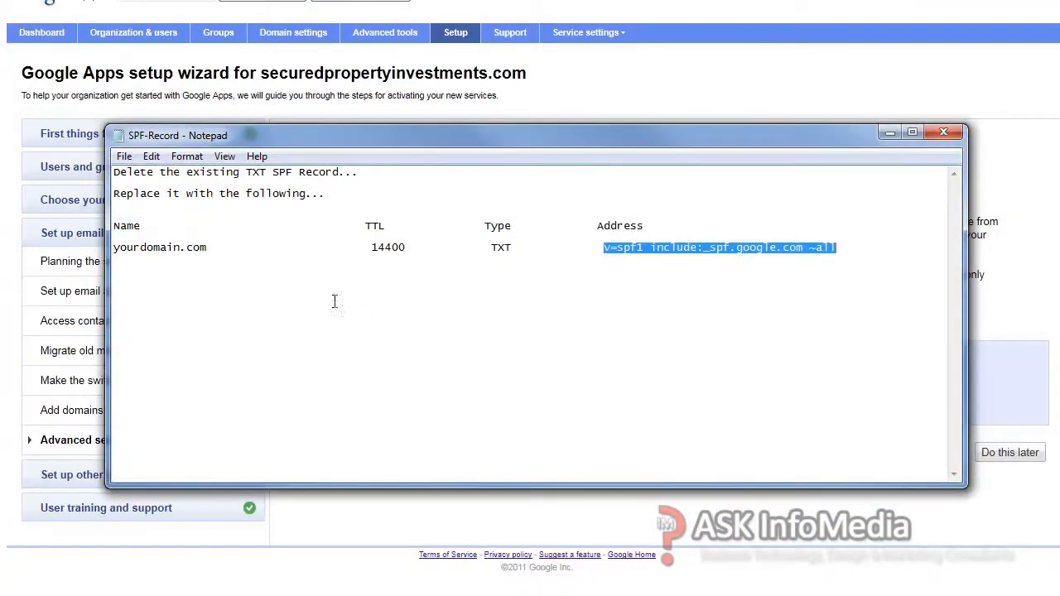
Step: In the SPF-Record file in Notepad, highlight the domain name and copy the TXT address v=spf1 include:_spf.google.com ~all
left_click(336, 300)
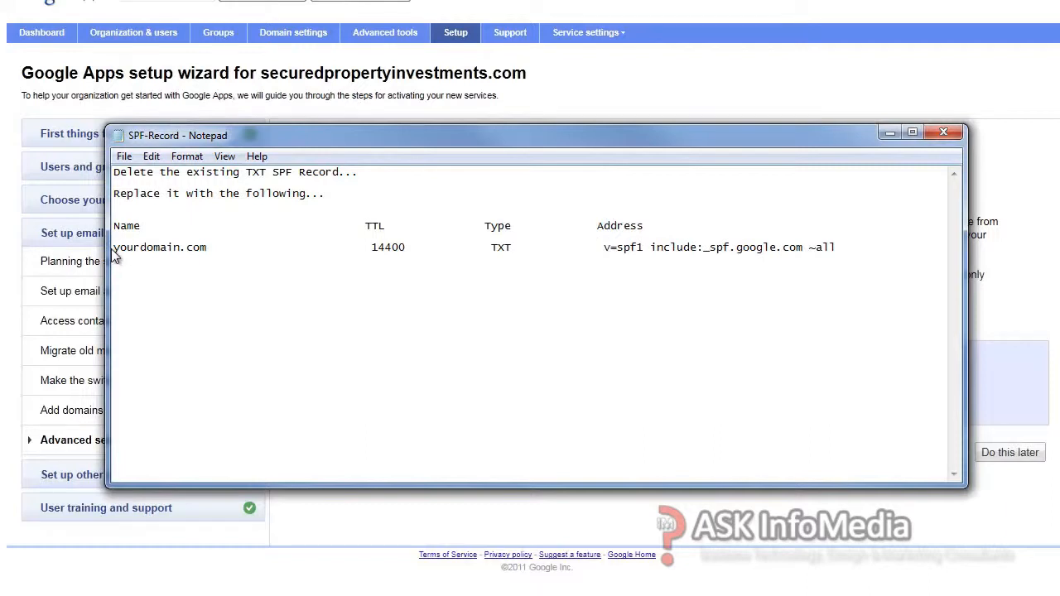
left_click_drag(113, 247, 181, 246)
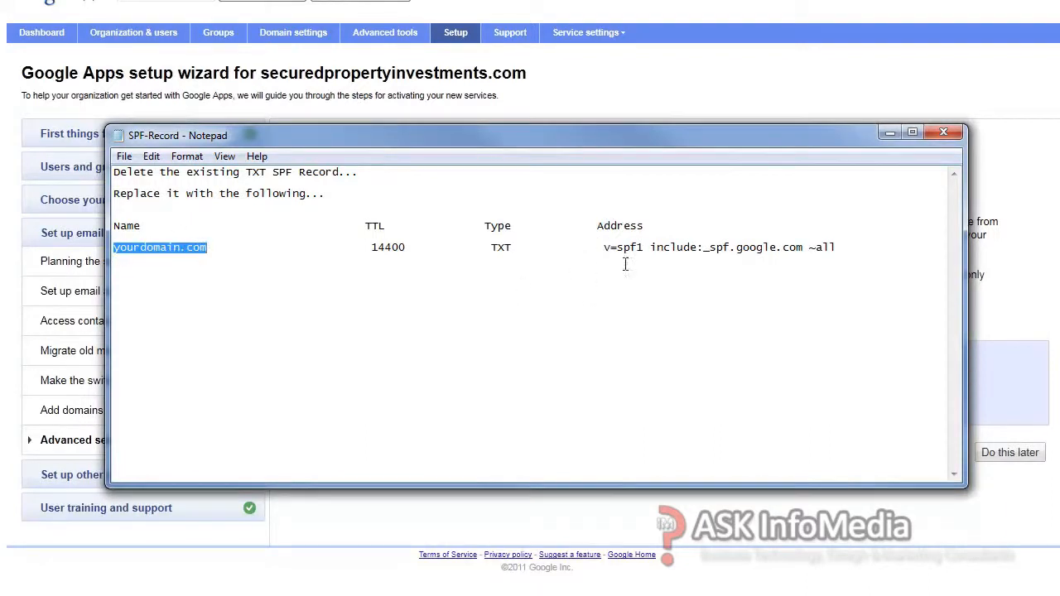
left_click_drag(605, 246, 839, 247)
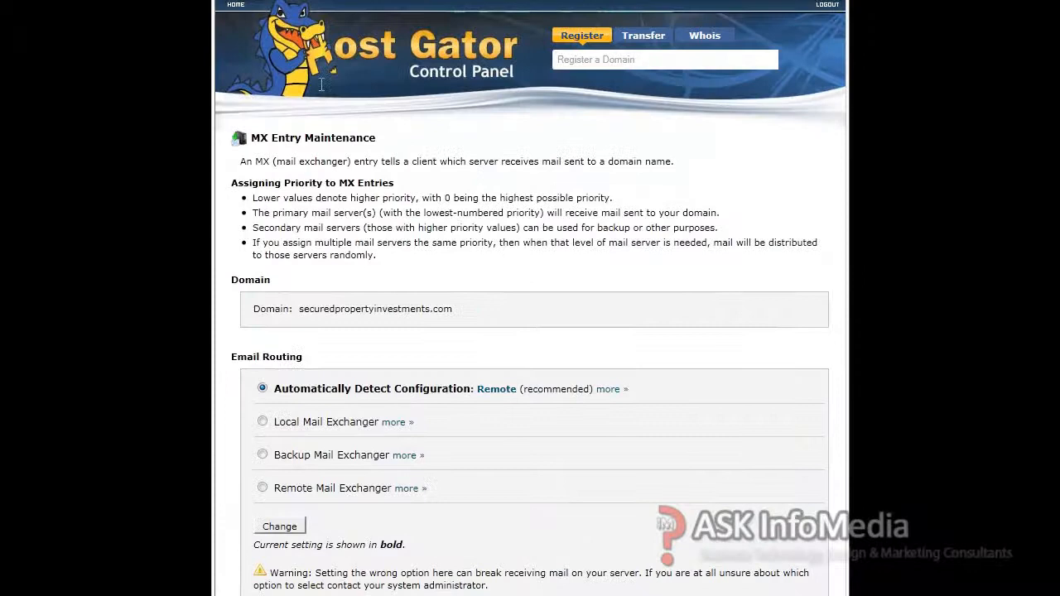
Step: Return to the HostGator control panel home and open the Advanced DNS Zone Editor
scroll(482, 292, "down", 3)
scroll(482, 291, "up", 3)
left_click(236, 4)
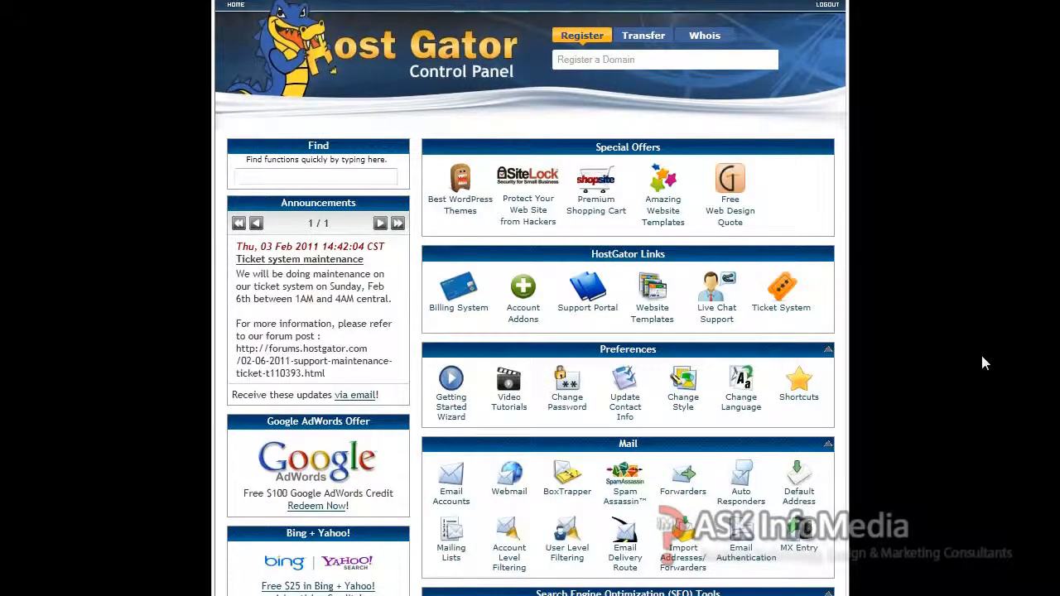
scroll(954, 349, "down", 8)
left_click(762, 457)
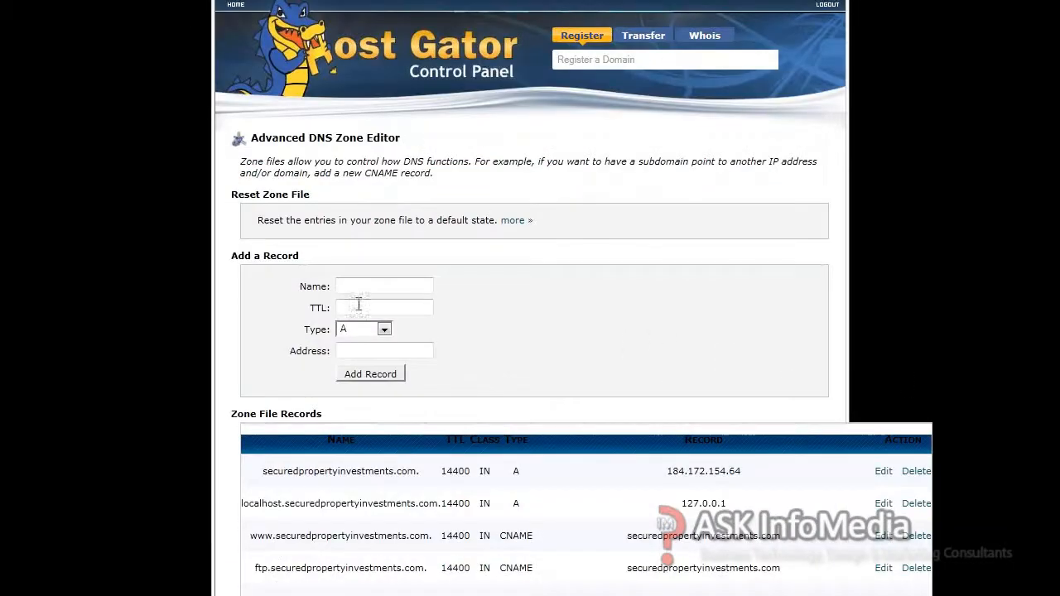
Step: Fill in a TXT record for securedpropertyinvestments.com with TTL 14400 and v=spf1 include:_spf.google.com ~all, and highlight the existing SPF value in the zone records
left_click(351, 285)
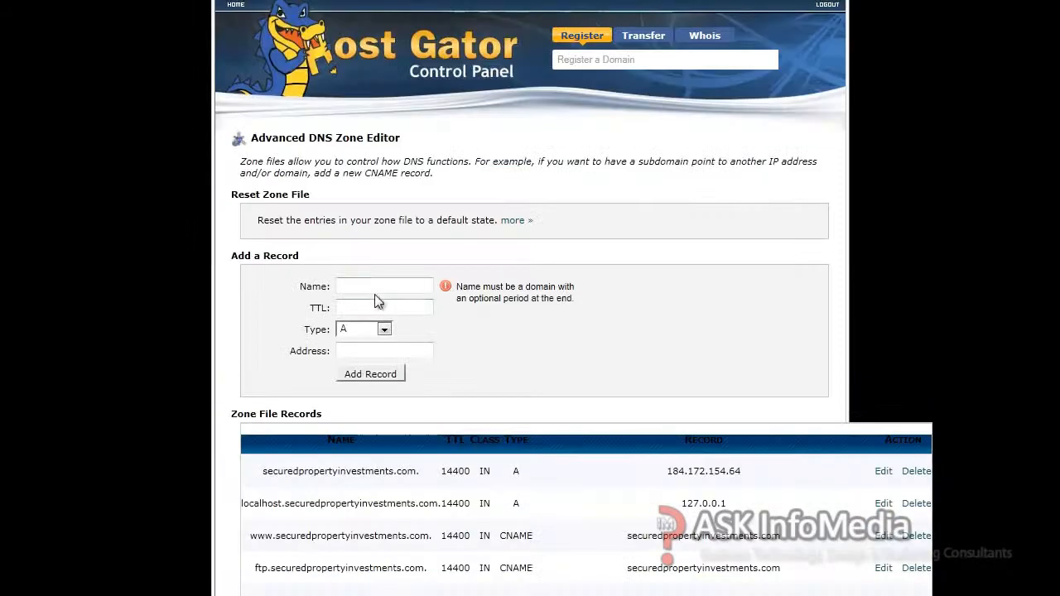
left_click(371, 286)
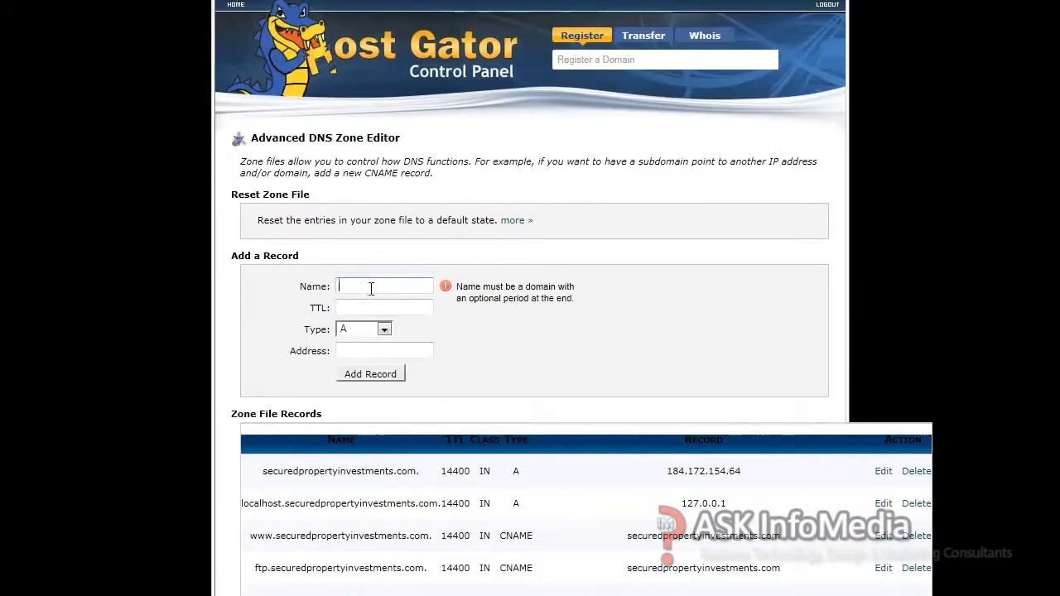
type("secured")
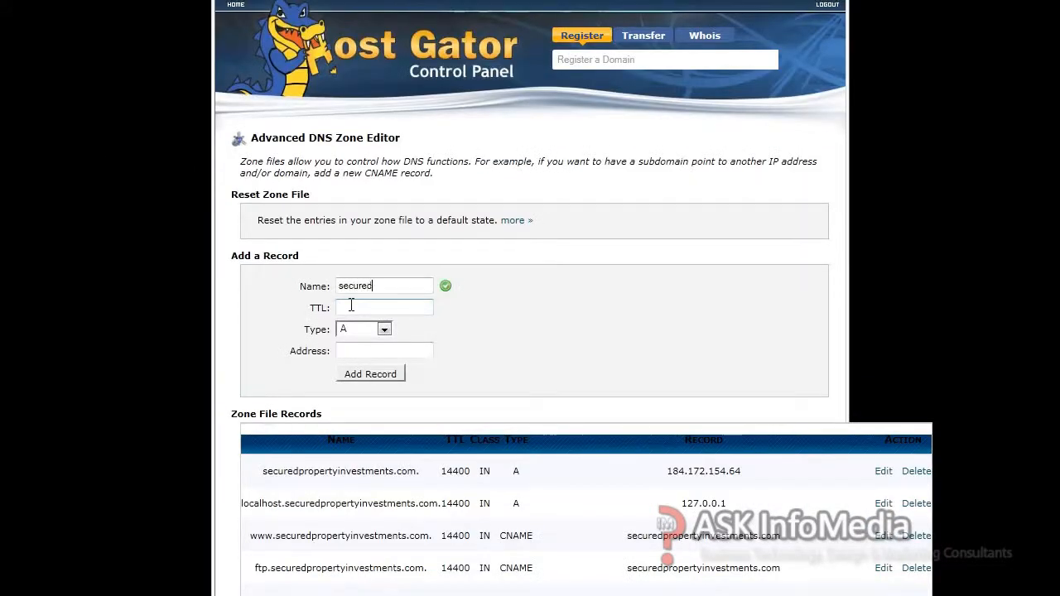
type("propertyinvestments.com")
left_click(351, 305)
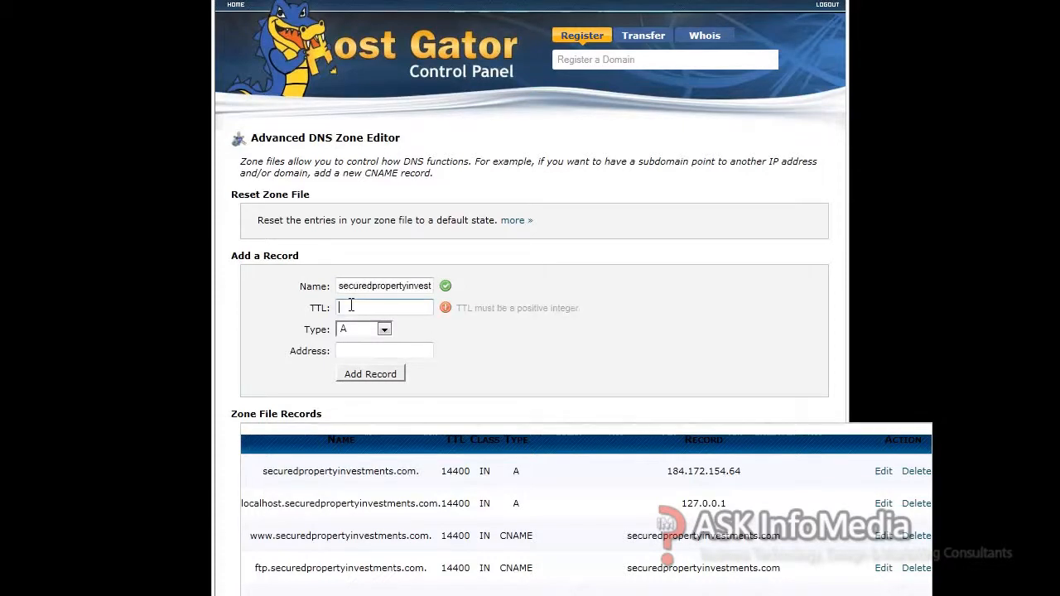
type("14400")
left_click(384, 330)
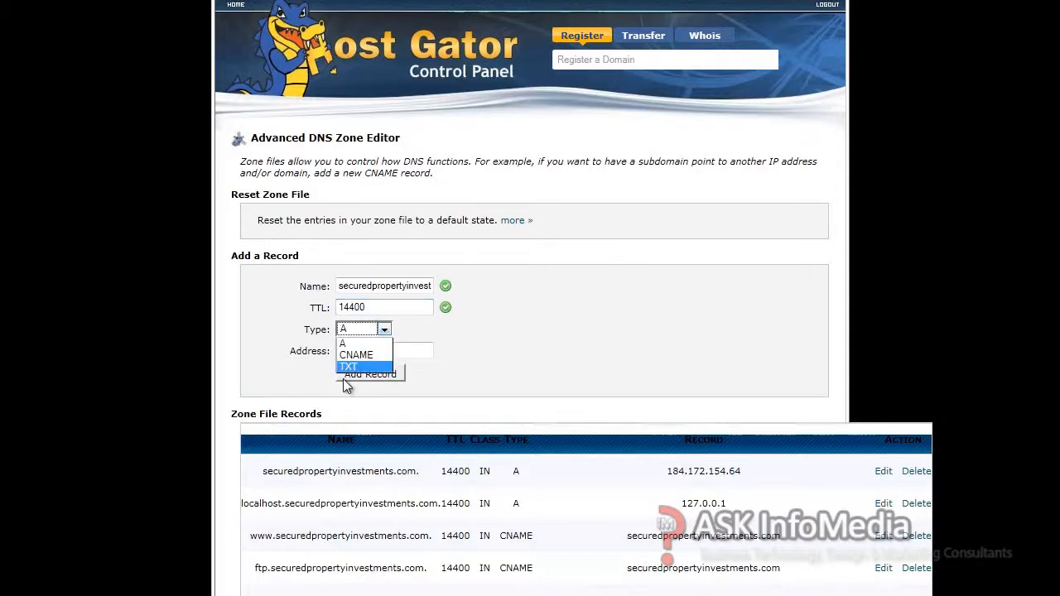
left_click(347, 366)
left_click(351, 355)
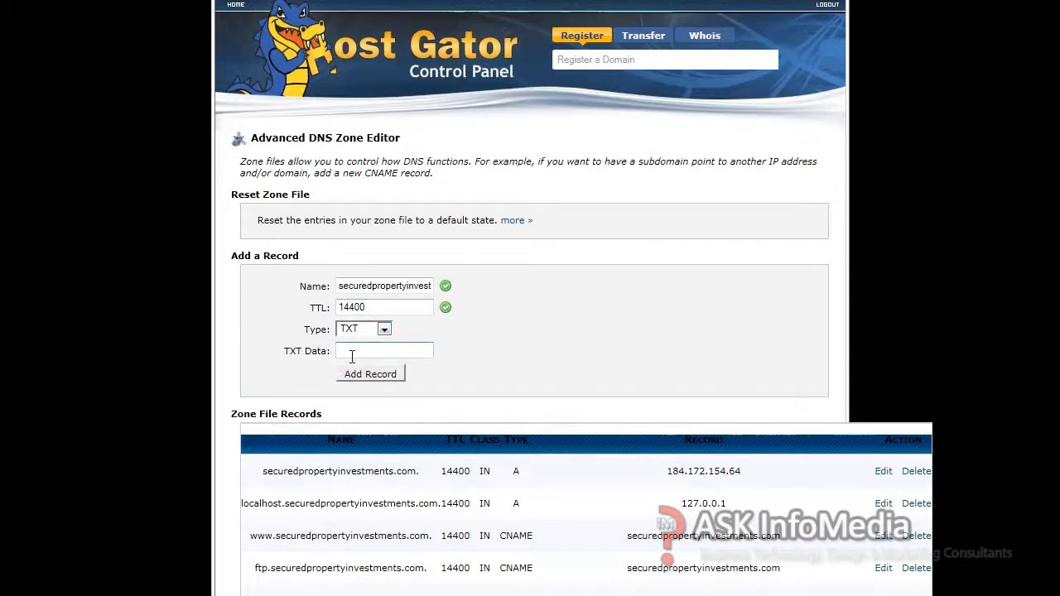
key("ctrl+v")
scroll(605, 392, "down", 5)
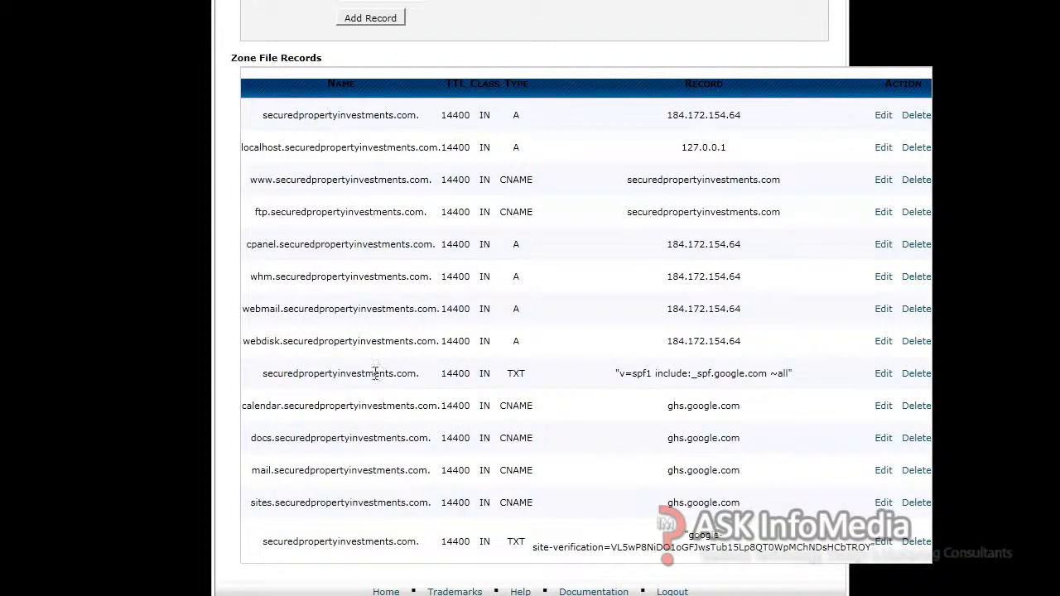
left_click_drag(615, 373, 797, 378)
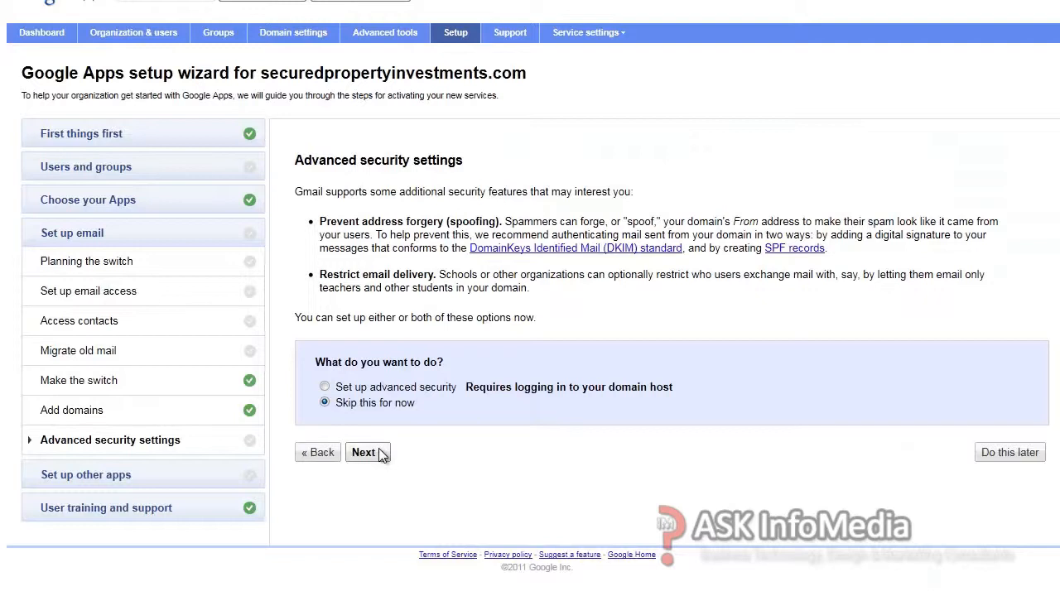
Step: Return to the Google Apps setup wizard, skip the advanced security settings, and pass the Calendar section without adding shared resources
left_click(373, 454)
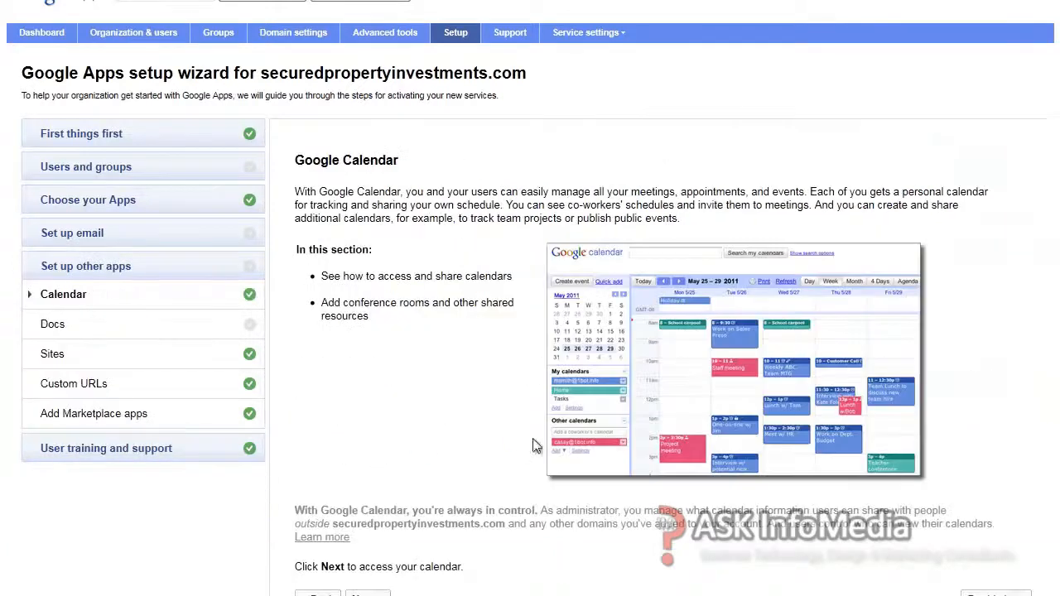
scroll(438, 336, "down", 2)
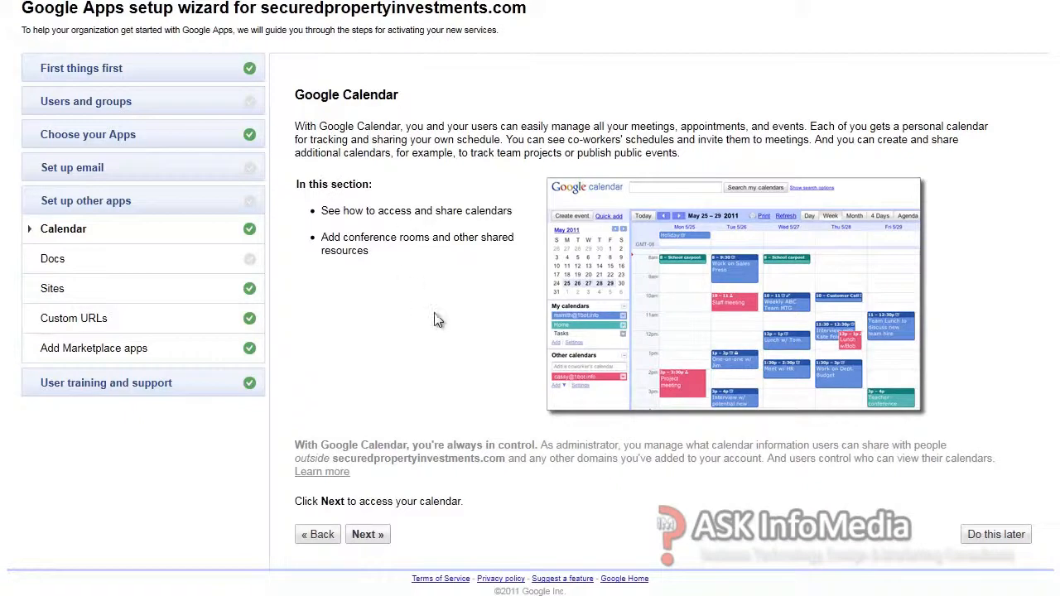
left_click(364, 535)
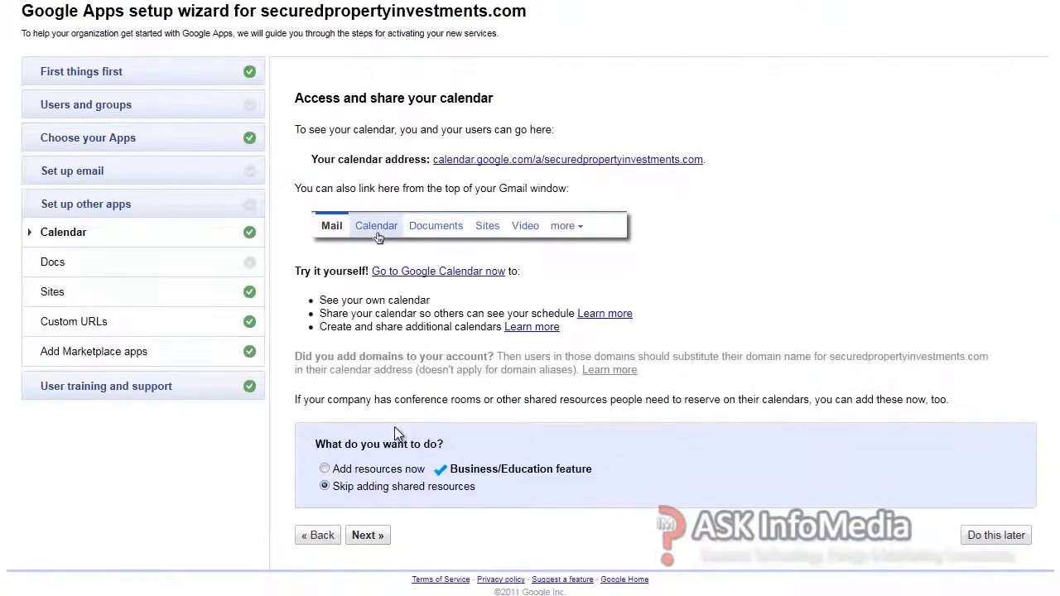
left_click(369, 537)
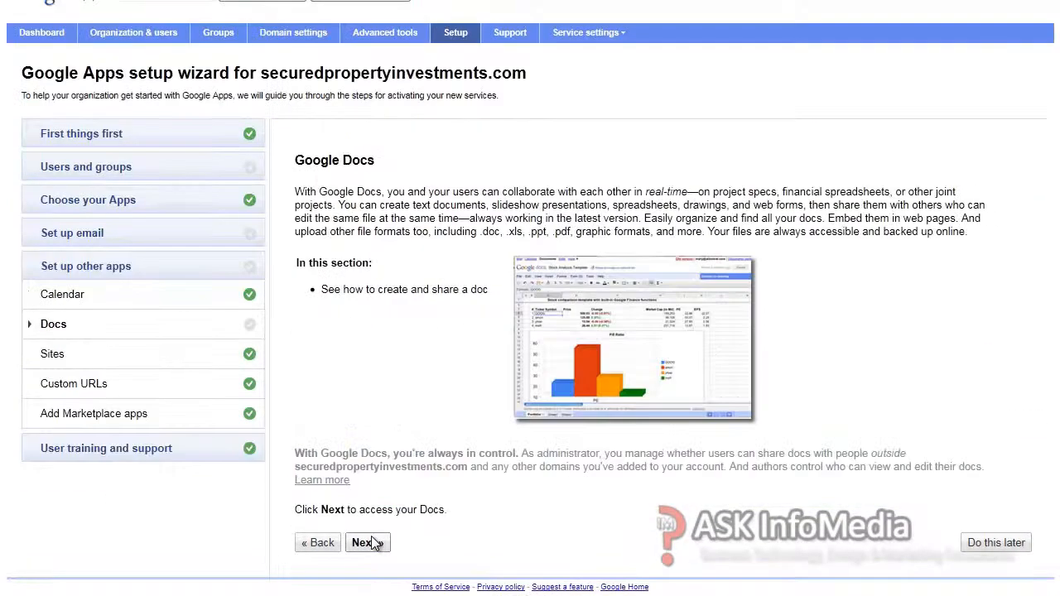
Step: Go through the Docs and Sites sections of the wizard, skipping the custom public site address for now
left_click(369, 539)
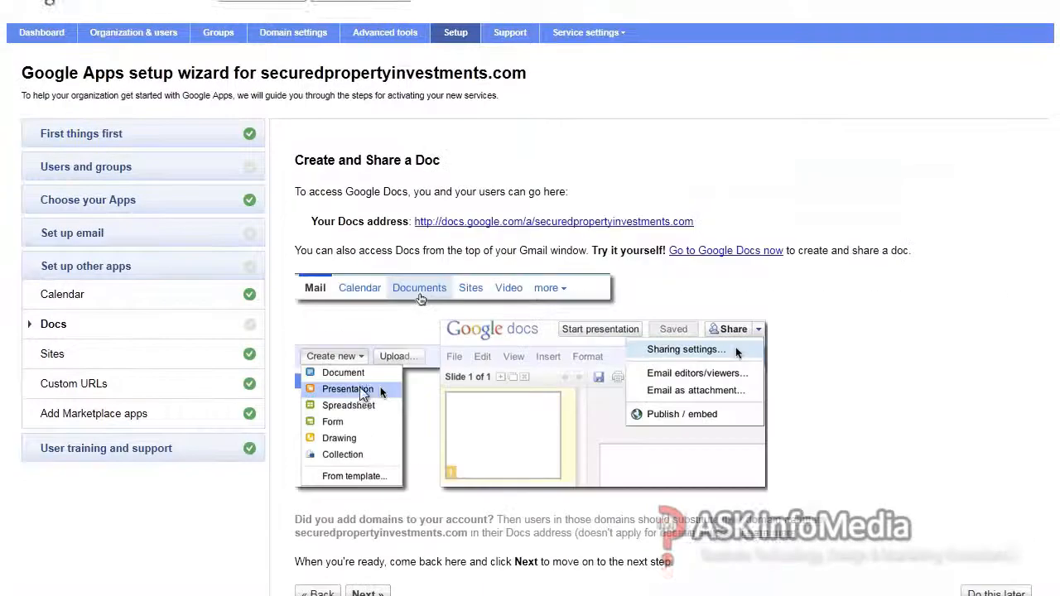
left_click(367, 535)
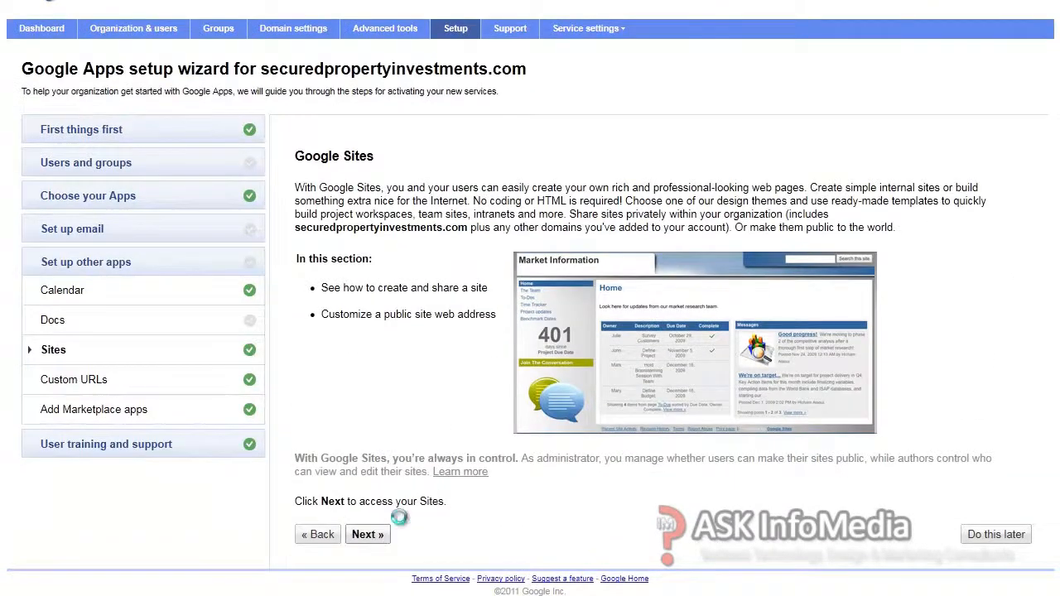
left_click(368, 535)
scroll(394, 403, "down", 1)
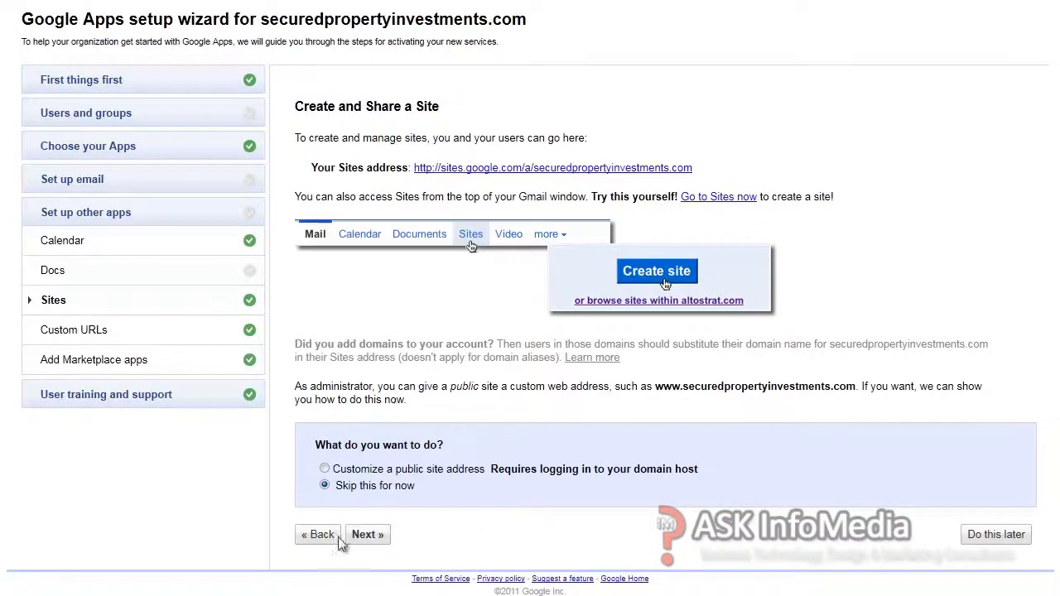
left_click(374, 535)
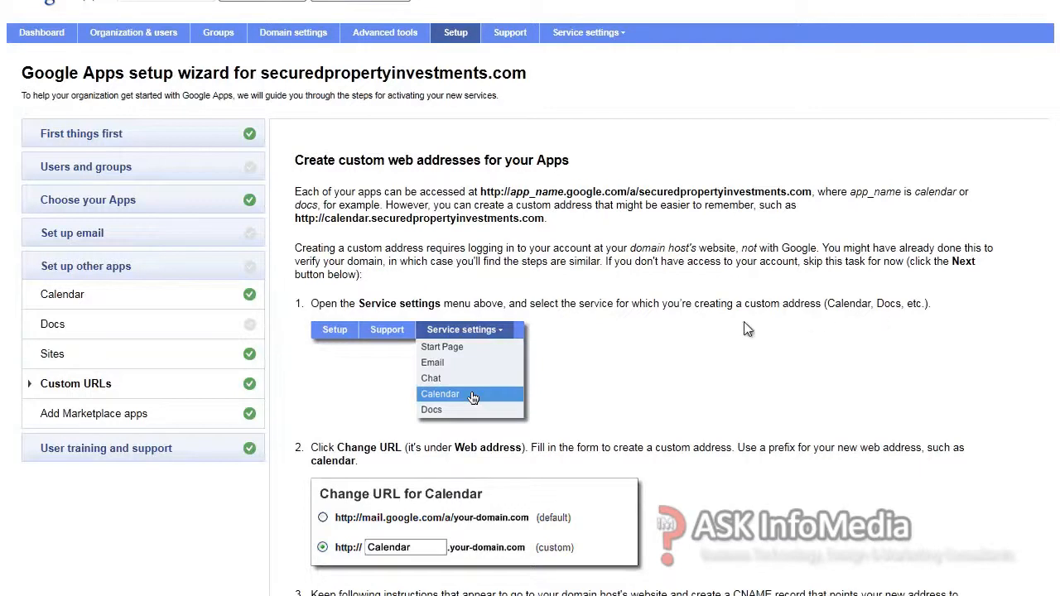
Step: Highlight the default app address pattern on the custom URLs page and the calendar, docs, mail and sites records in the CNAME-Entries notes
left_click_drag(482, 192, 812, 194)
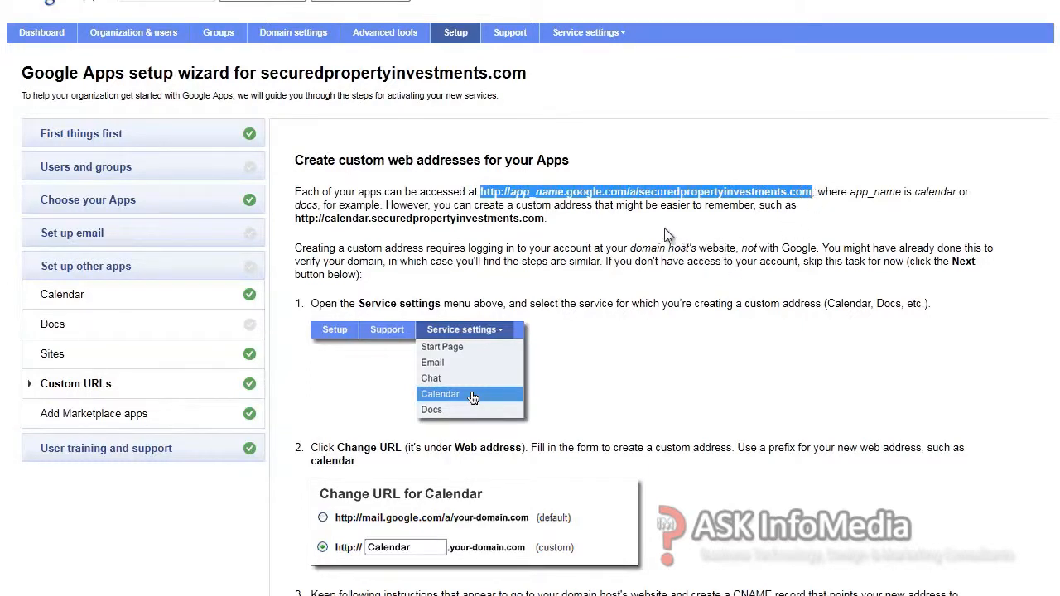
left_click(641, 194)
left_click_drag(641, 193, 480, 191)
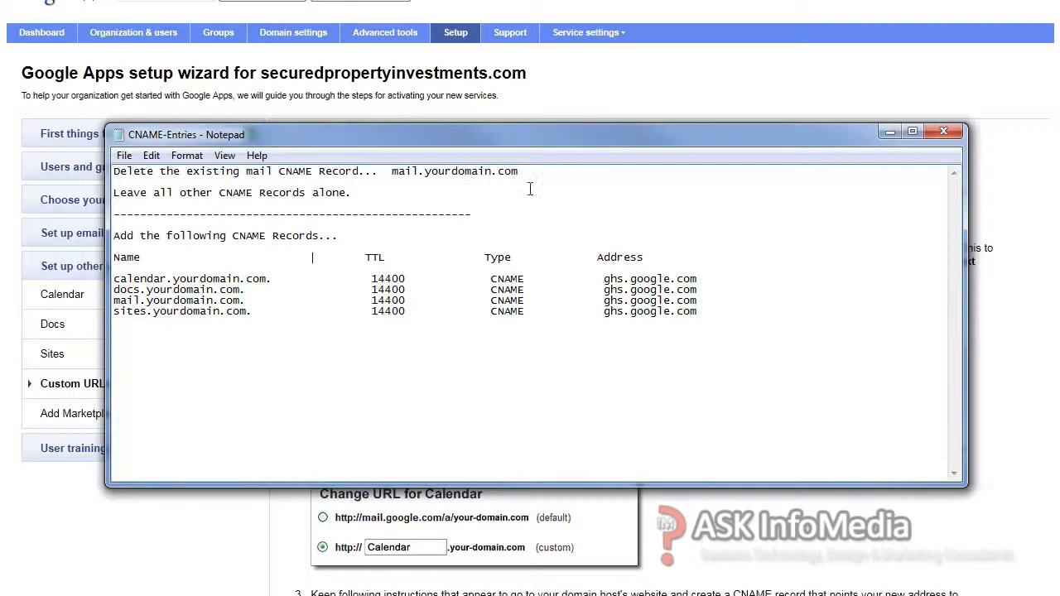
left_click_drag(113, 279, 258, 316)
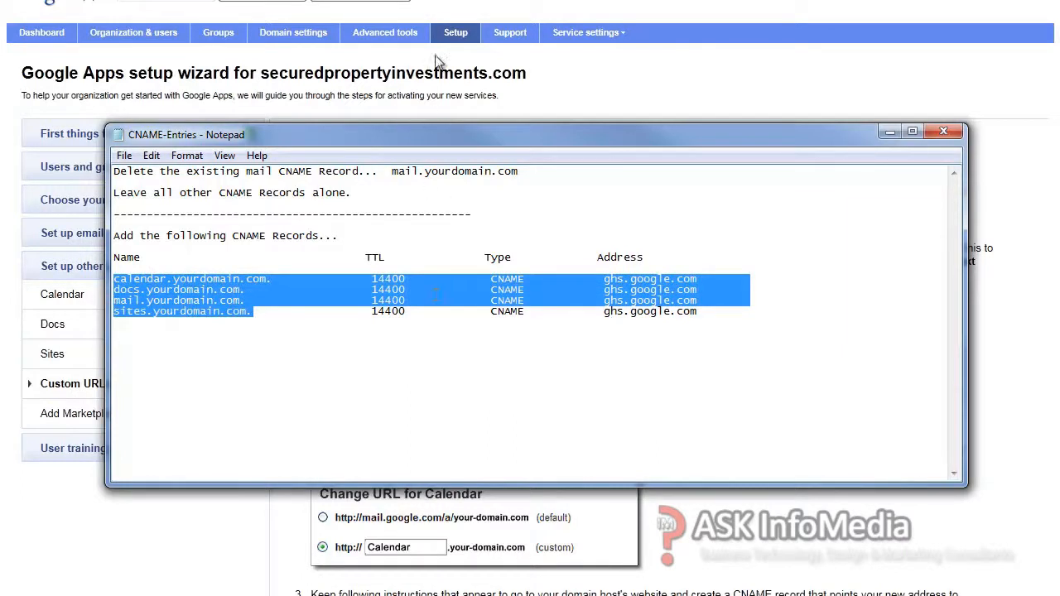
left_click(262, 284)
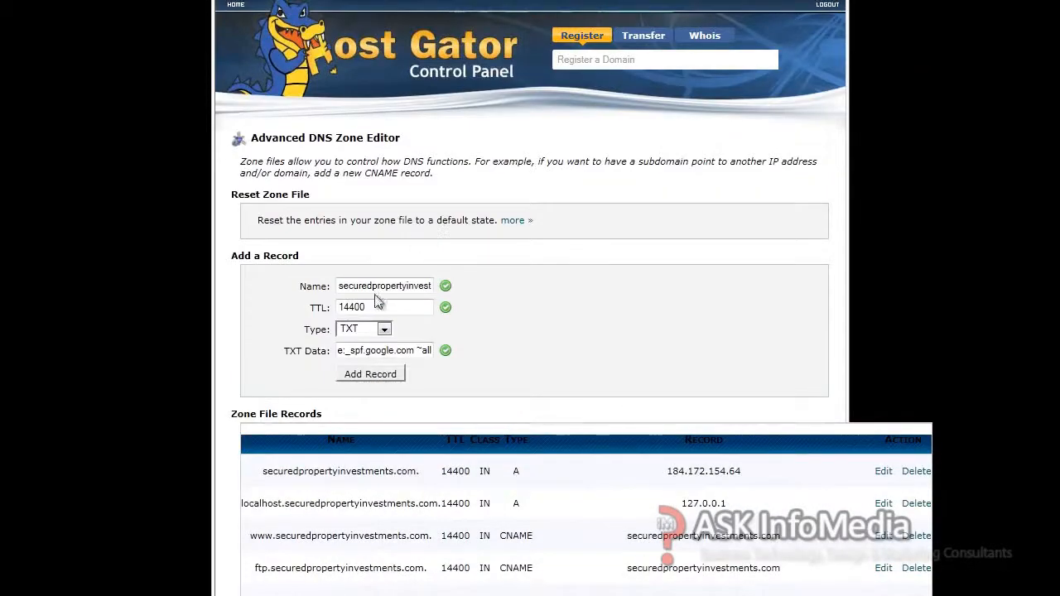
Step: Return to the HostGator Advanced DNS Zone Editor and clear the name and TTL in the new record form
left_click(385, 329)
left_click(497, 328)
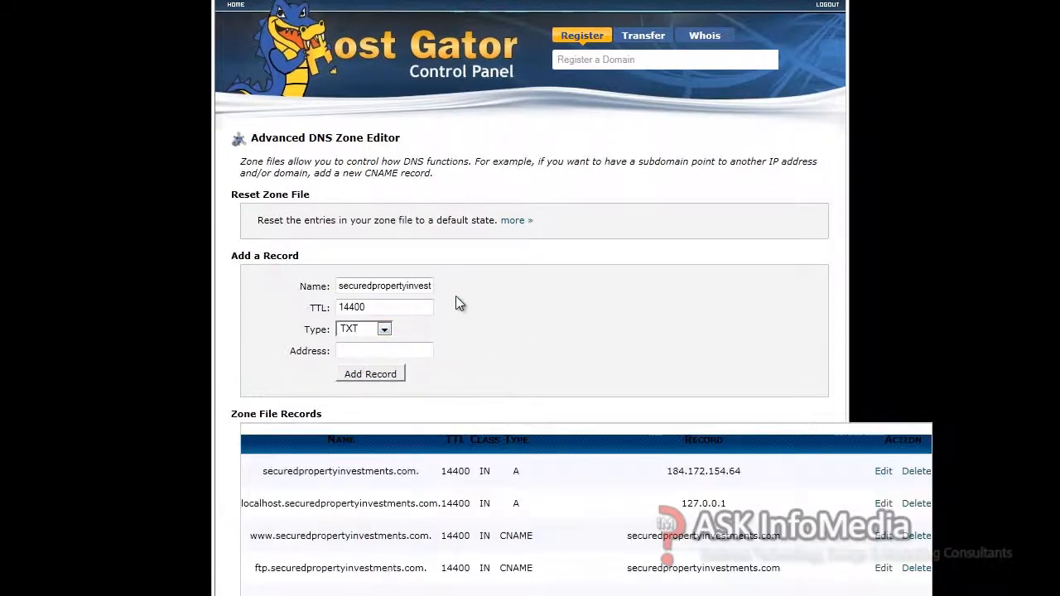
left_click_drag(343, 285, 479, 305)
key("BackSpace")
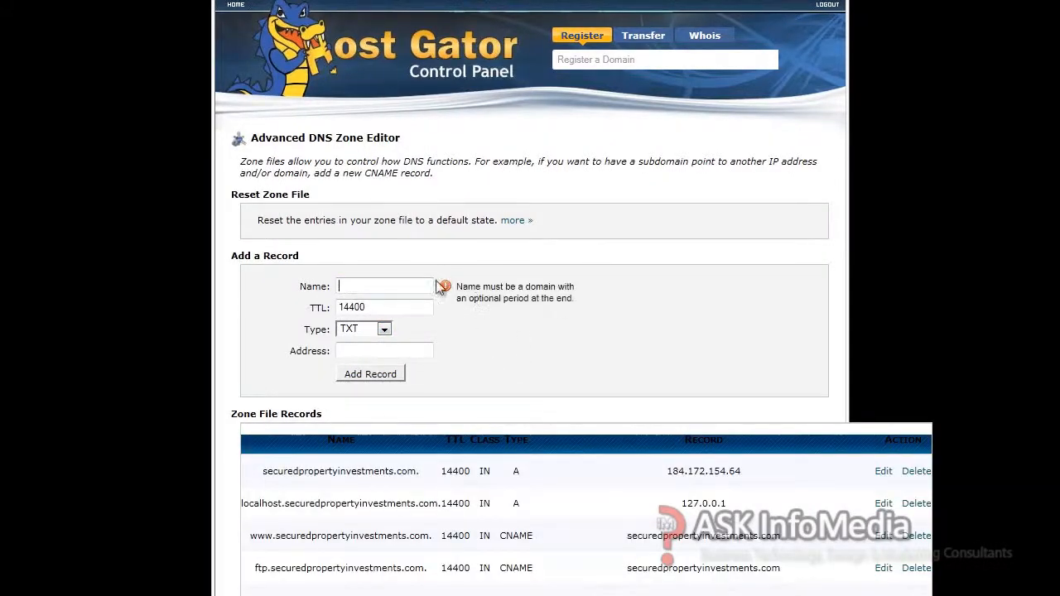
double_click(372, 306)
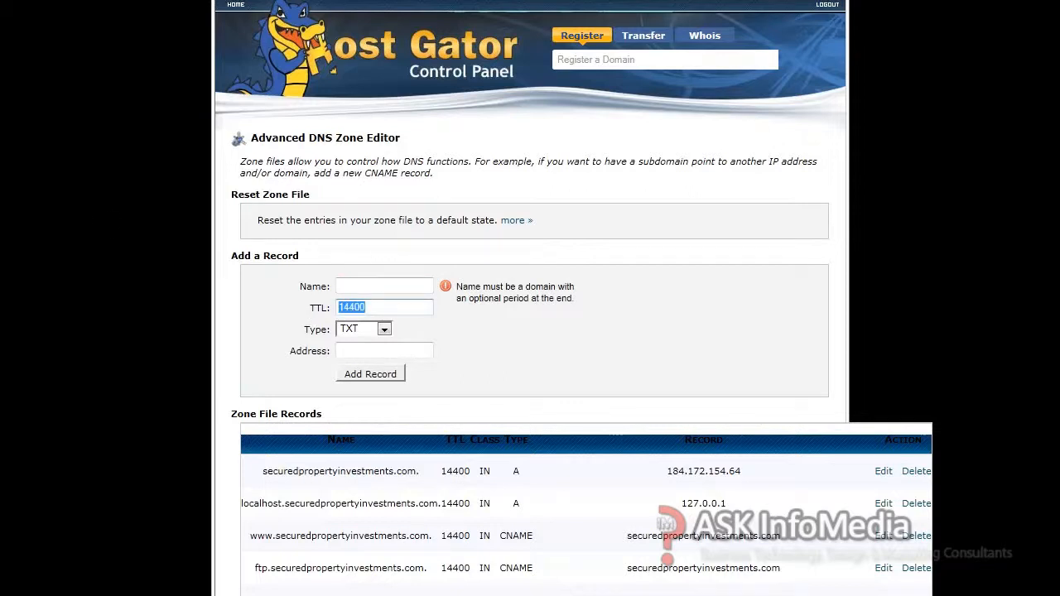
key("BackSpace")
Step: Fill in a new CNAME record for the calendar subdomain with TTL 14400 and target ghs.google.com, without adding it
left_click(384, 329)
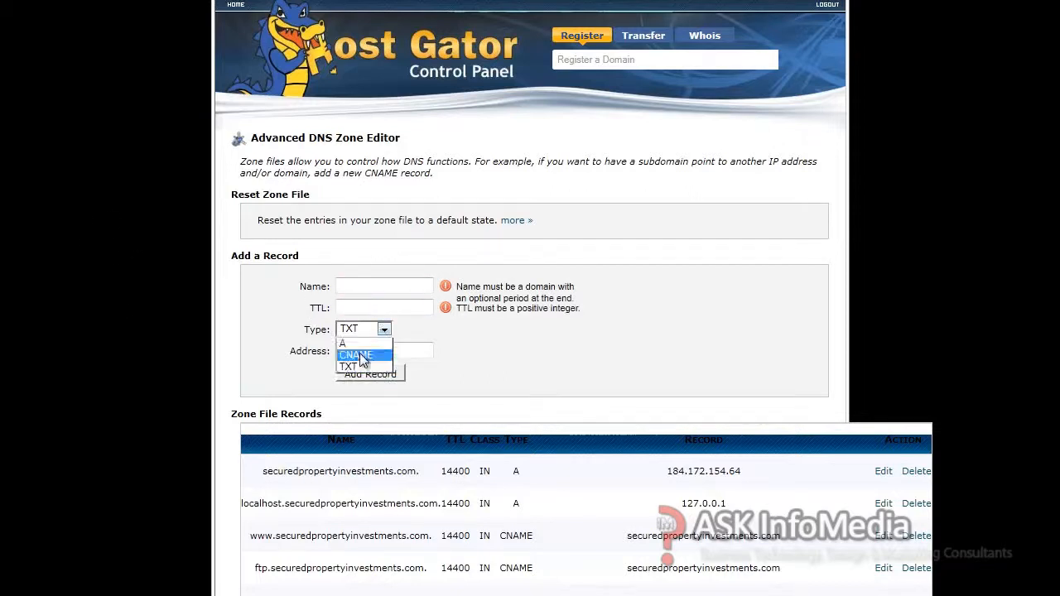
left_click(360, 355)
left_click(359, 285)
type("cal")
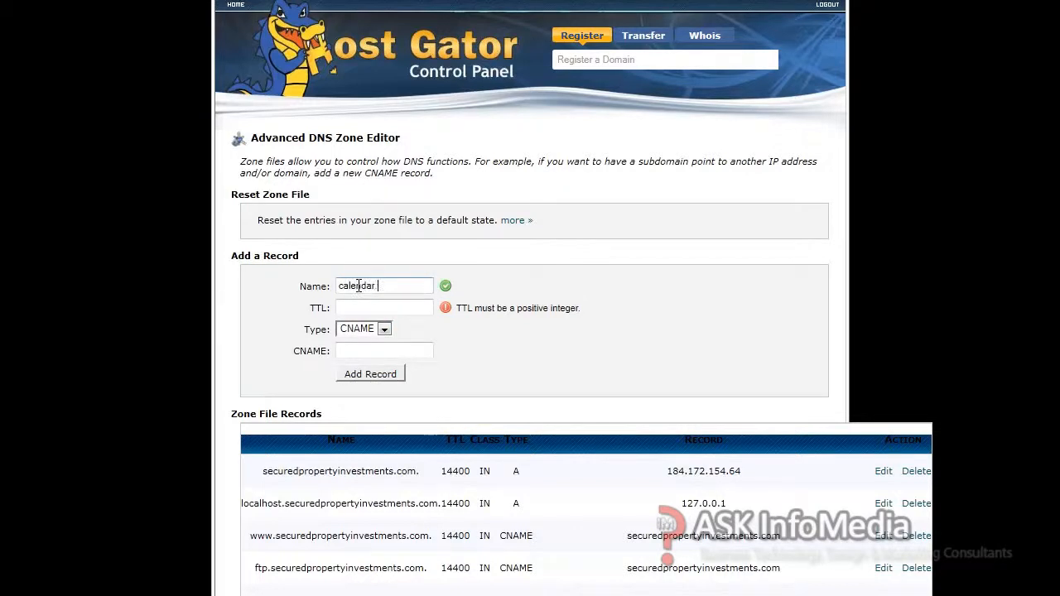
type("endar")
key("Tab")
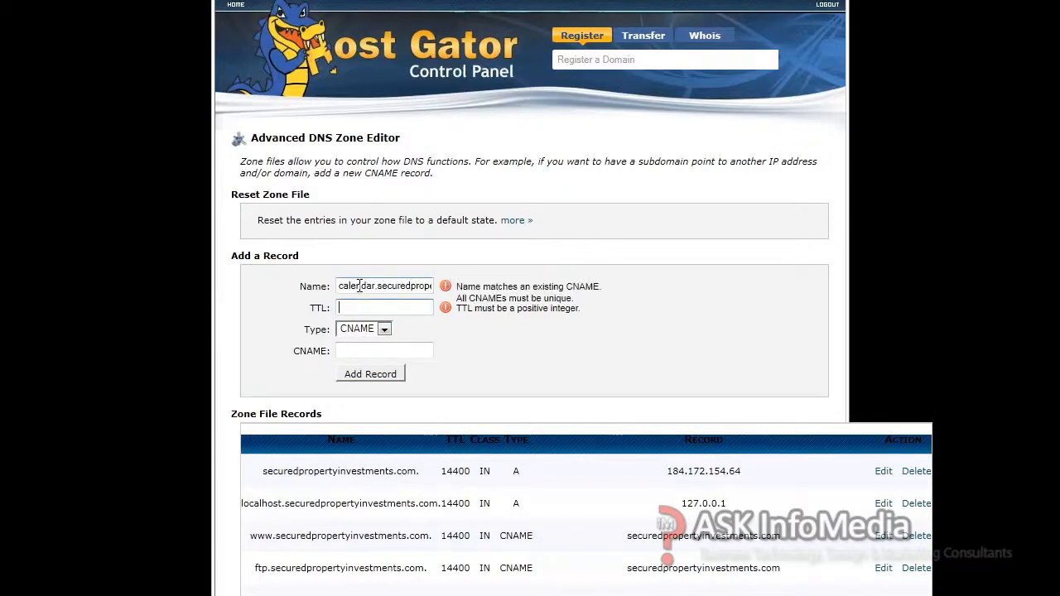
type("14400")
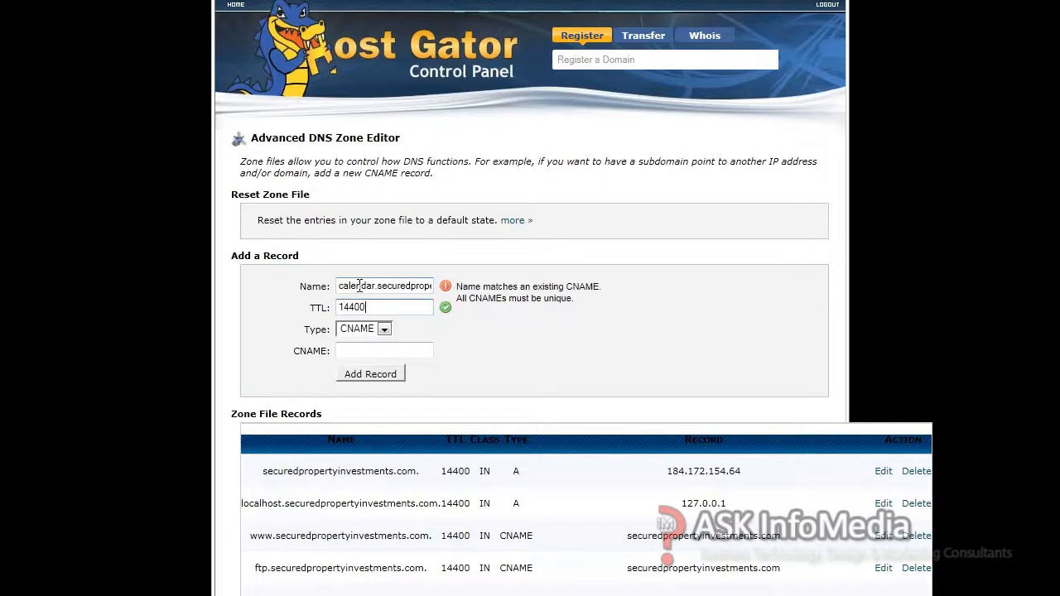
left_click(406, 348)
type("ghs.google.com")
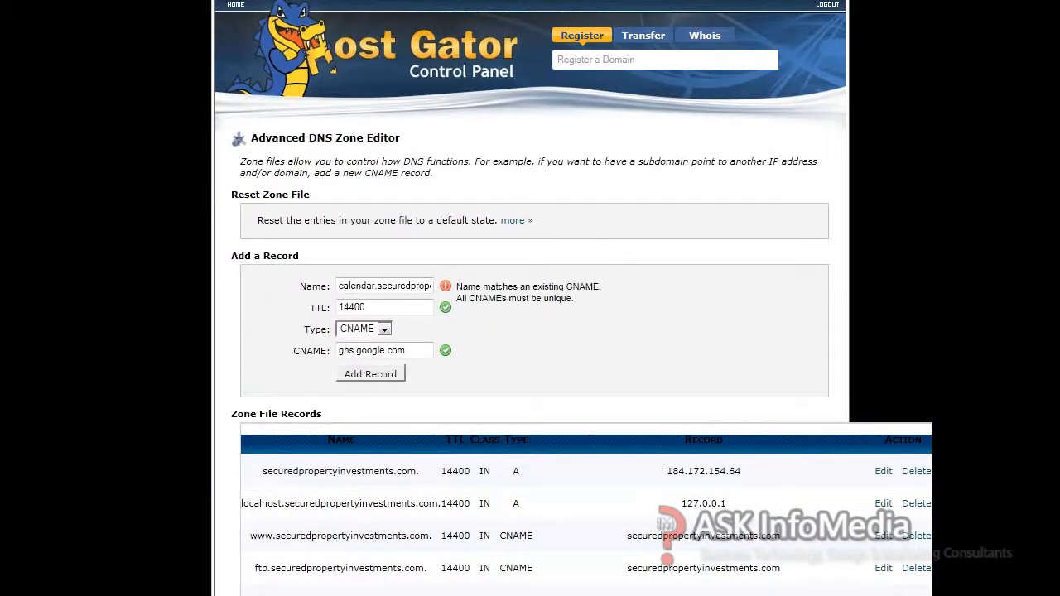
Step: Reload the DNS zone editor and highlight the existing calendar, docs, mail and sites CNAME records in the zone file
key("F5")
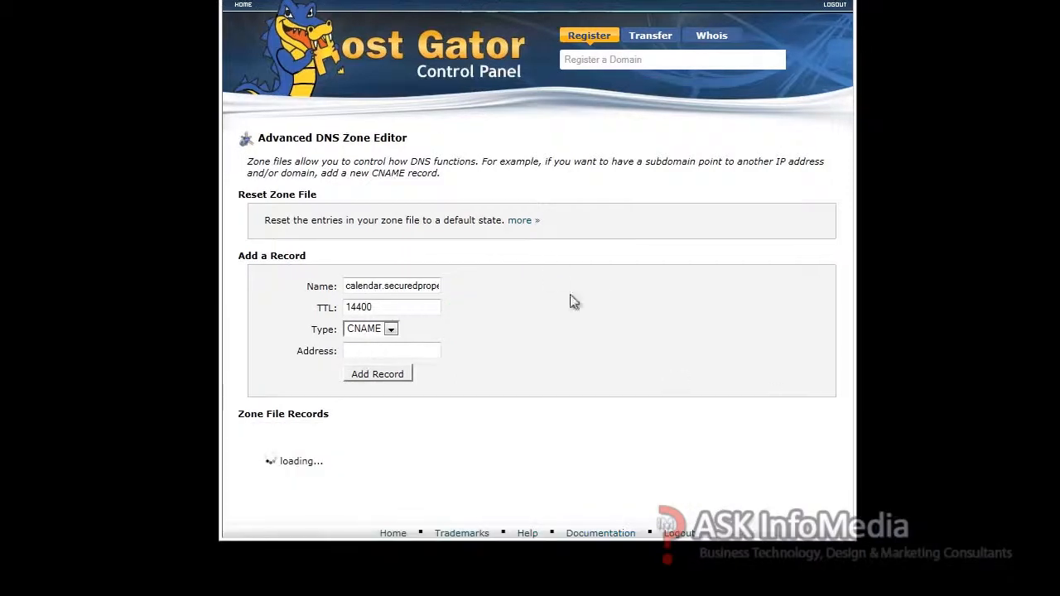
scroll(273, 243, "down", 5)
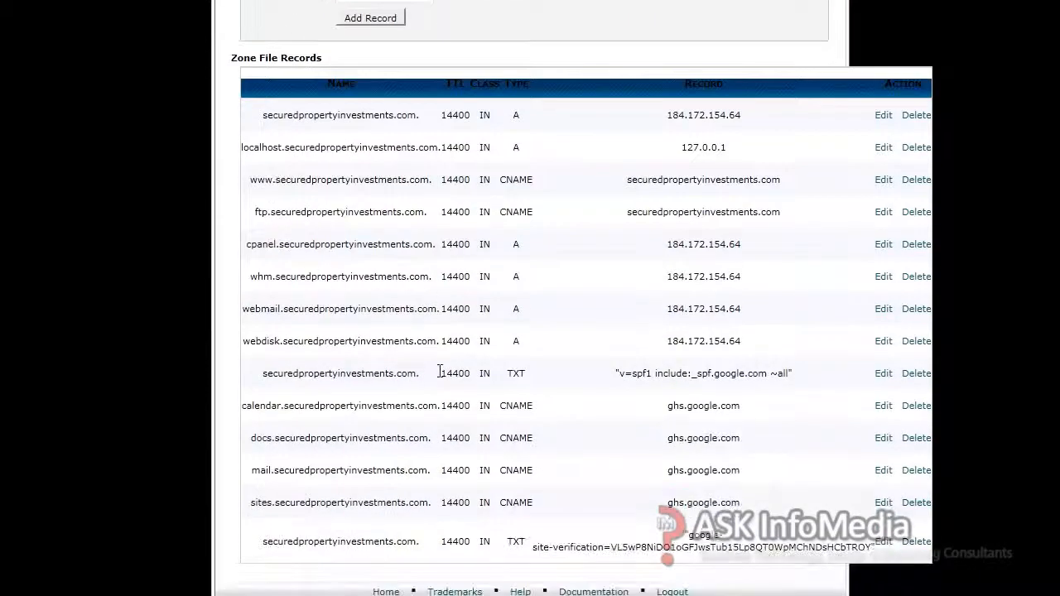
left_click_drag(706, 497, 246, 404)
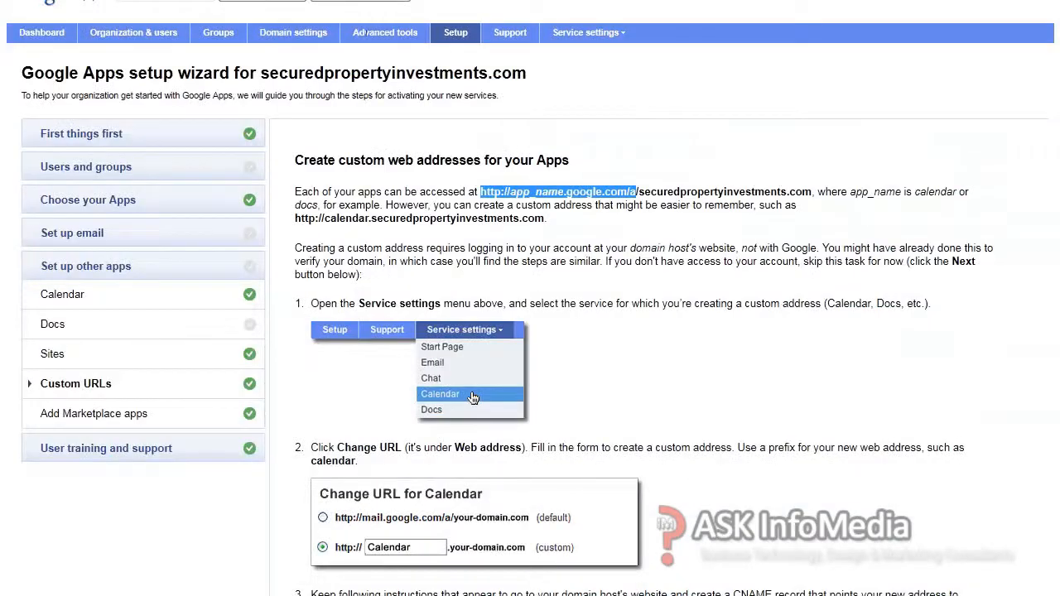
Step: Advance the Google Apps setup wizard past the custom URLs section and open the Email service settings
scroll(530, 483, "down", 4)
left_click(370, 538)
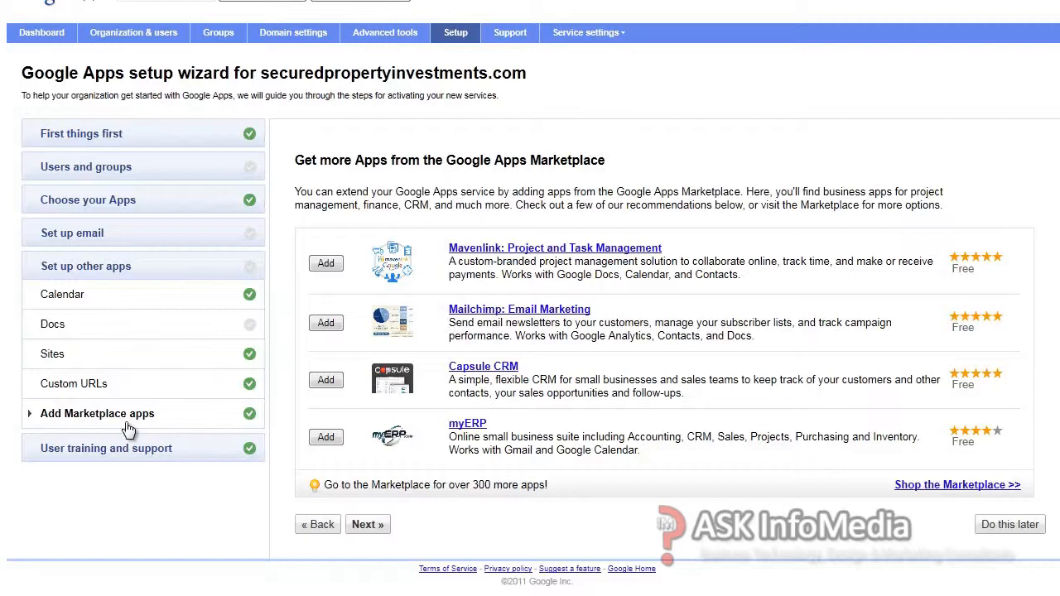
left_click(617, 35)
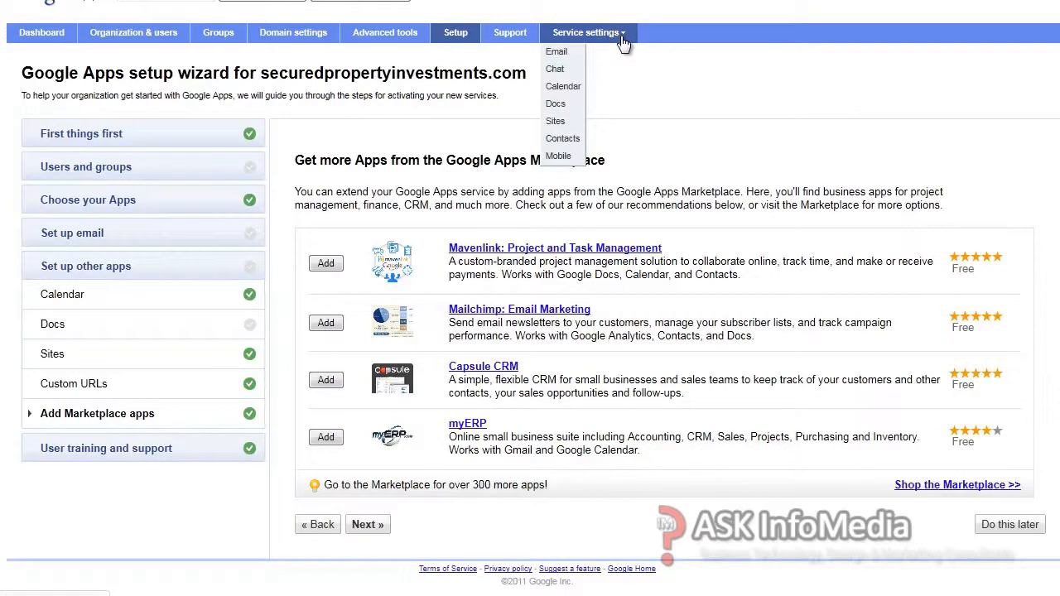
left_click(563, 52)
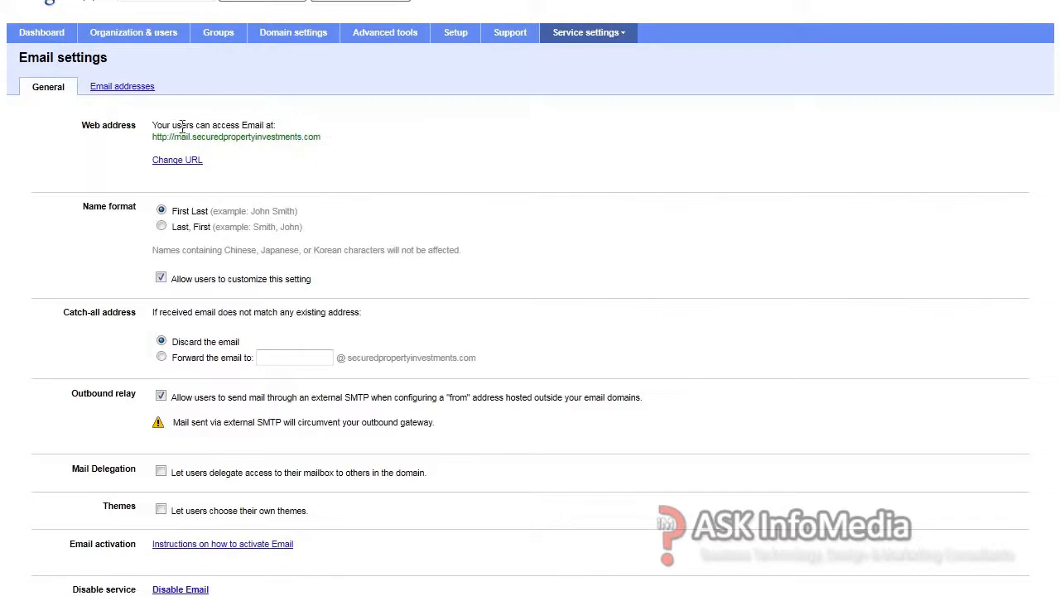
Step: Change the Calendar service's URL to the custom address calendar.securedpropertyinvestments.com and mark the CNAME steps as completed
left_click(623, 37)
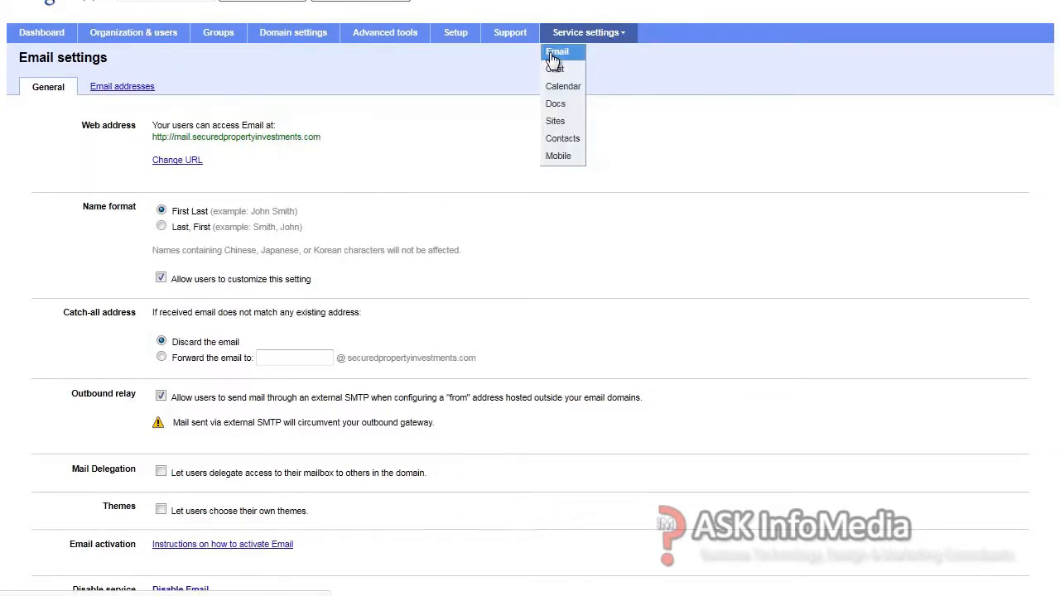
left_click(563, 89)
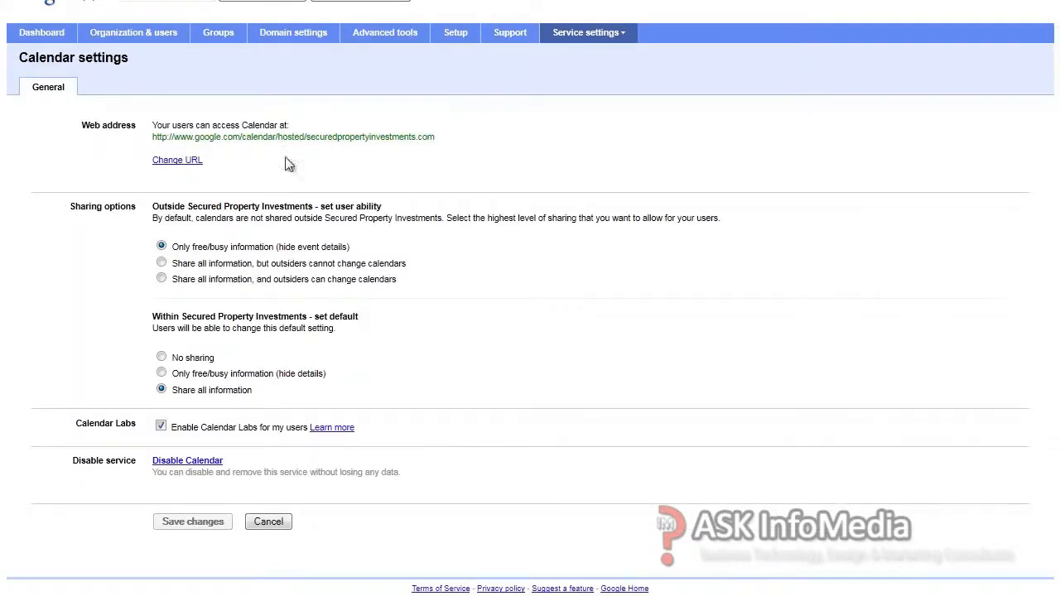
left_click(185, 161)
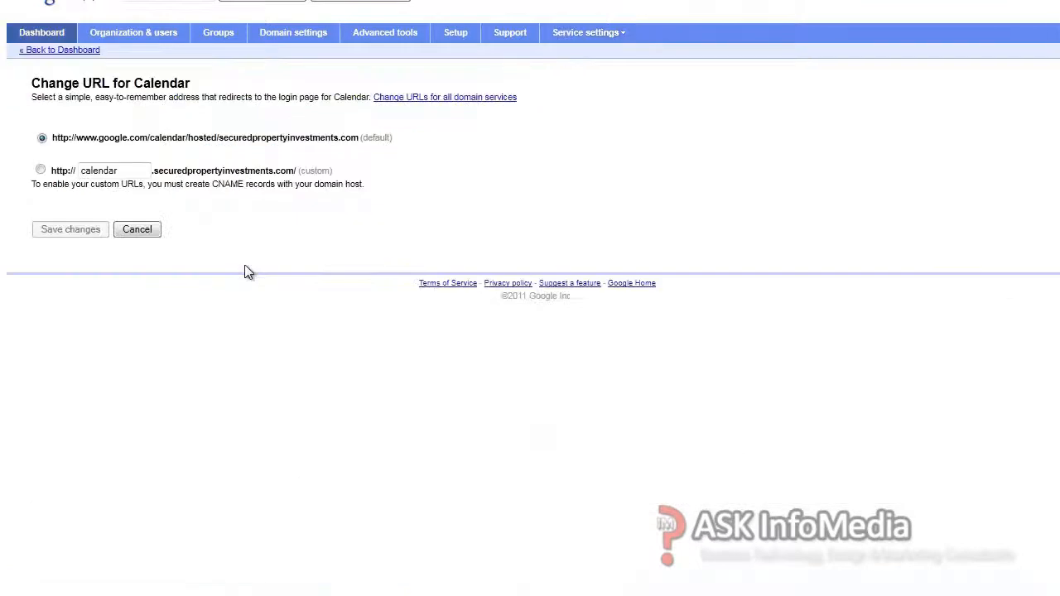
left_click(40, 171)
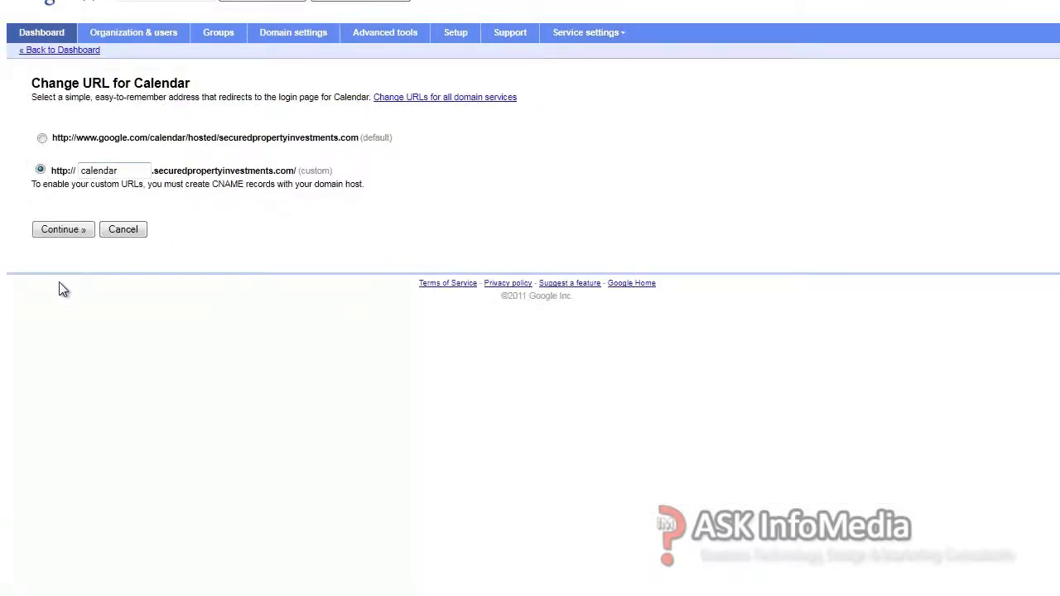
left_click(64, 230)
left_click(106, 397)
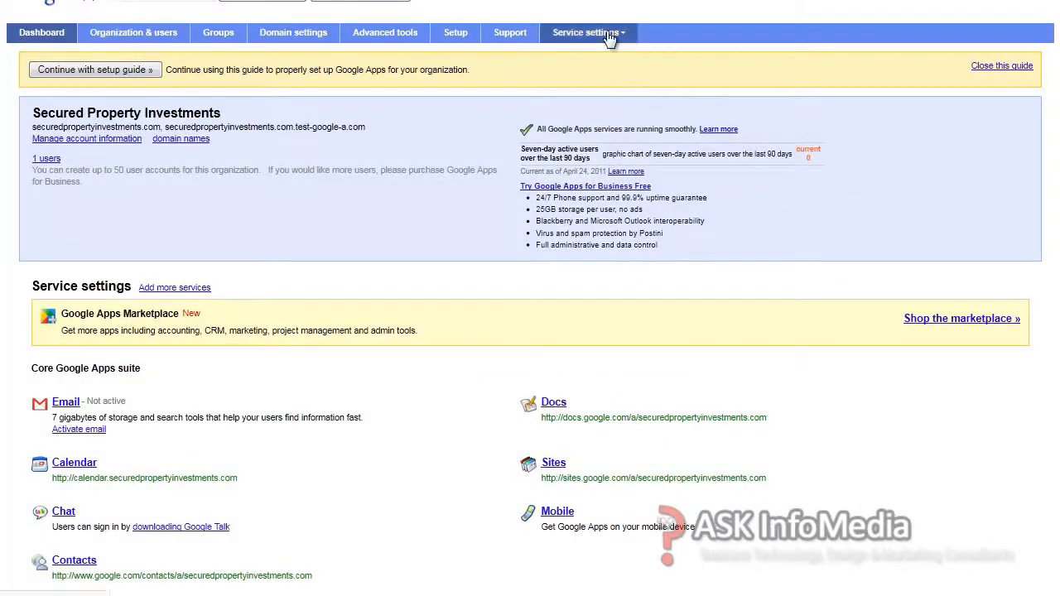
Step: Change the Docs service's URL to the custom address docs.securedpropertyinvestments.com and mark the CNAME steps as completed
left_click(613, 33)
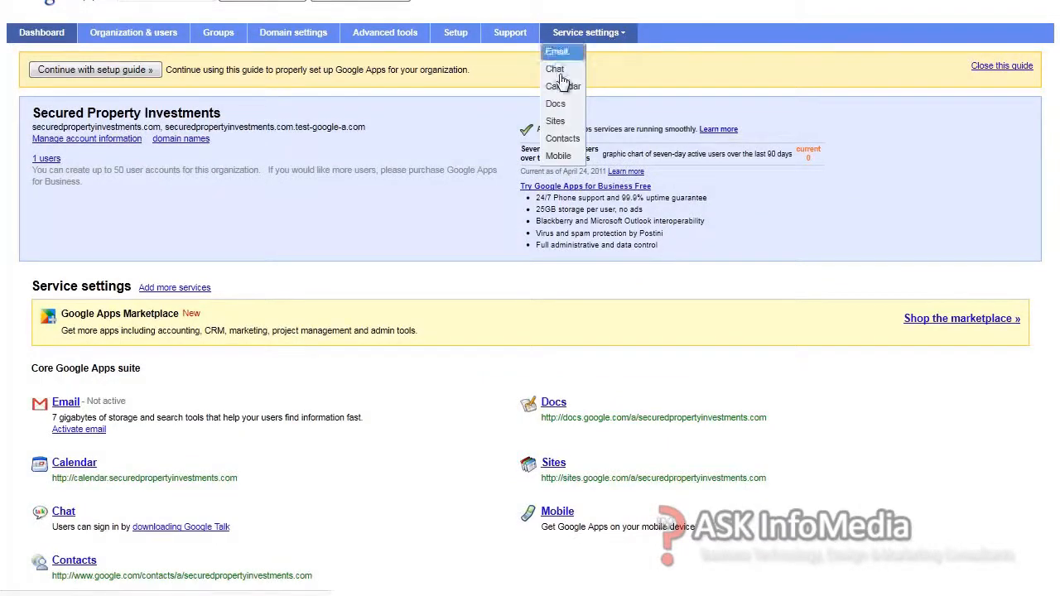
left_click(556, 104)
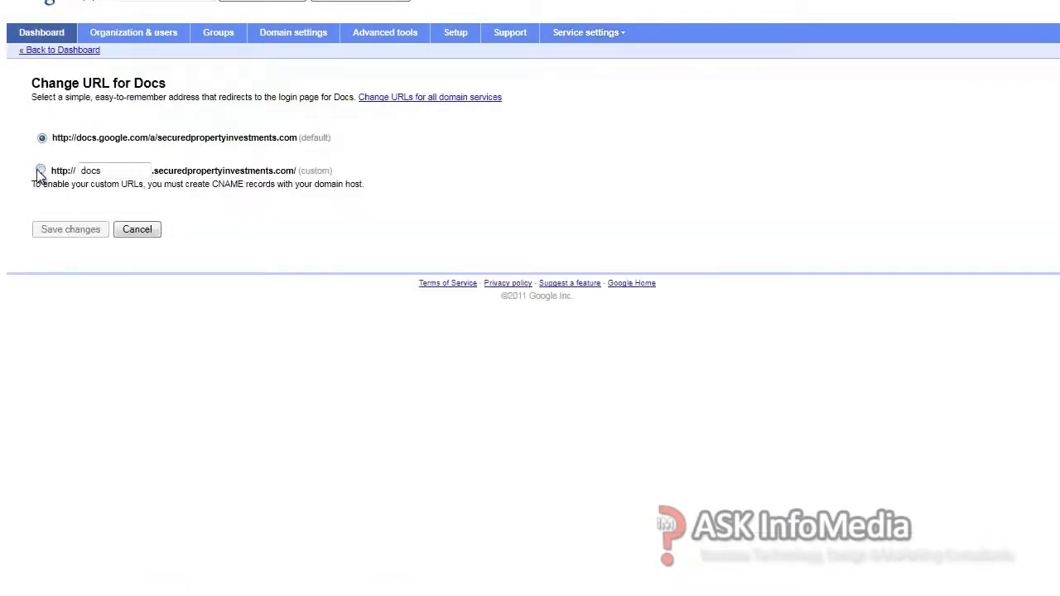
left_click(39, 171)
left_click(52, 233)
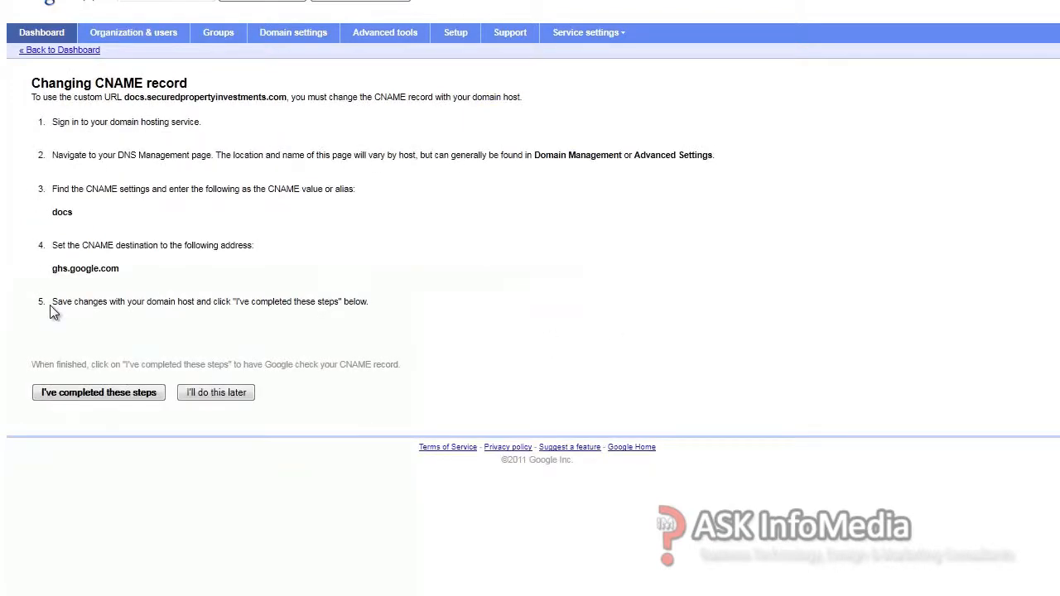
left_click(101, 393)
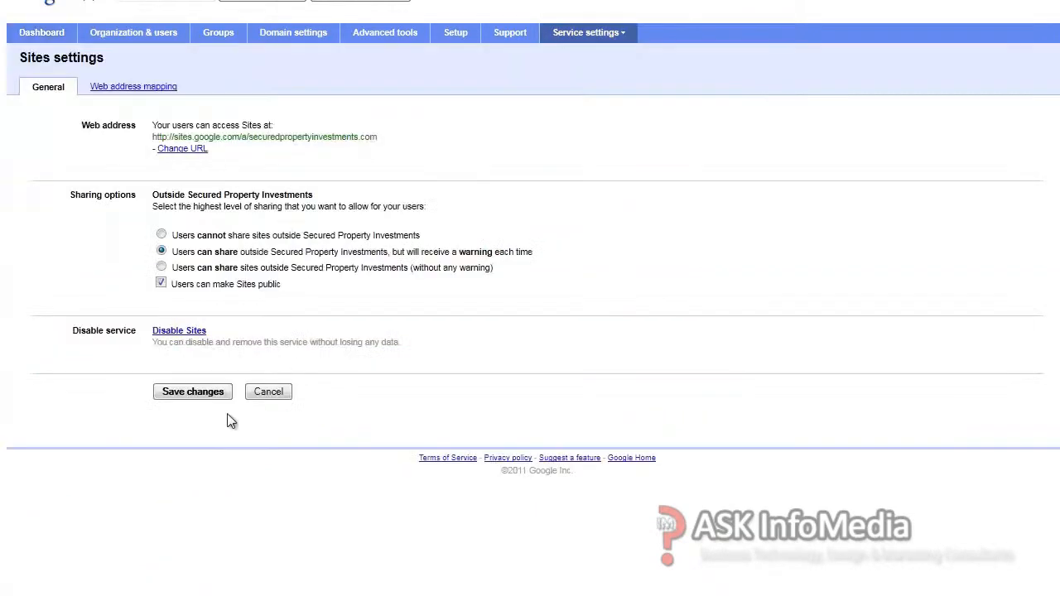
Step: Change the Sites service's URL to the custom address sites.securedpropertyinvestments.com
left_click(182, 150)
left_click(39, 169)
left_click(58, 234)
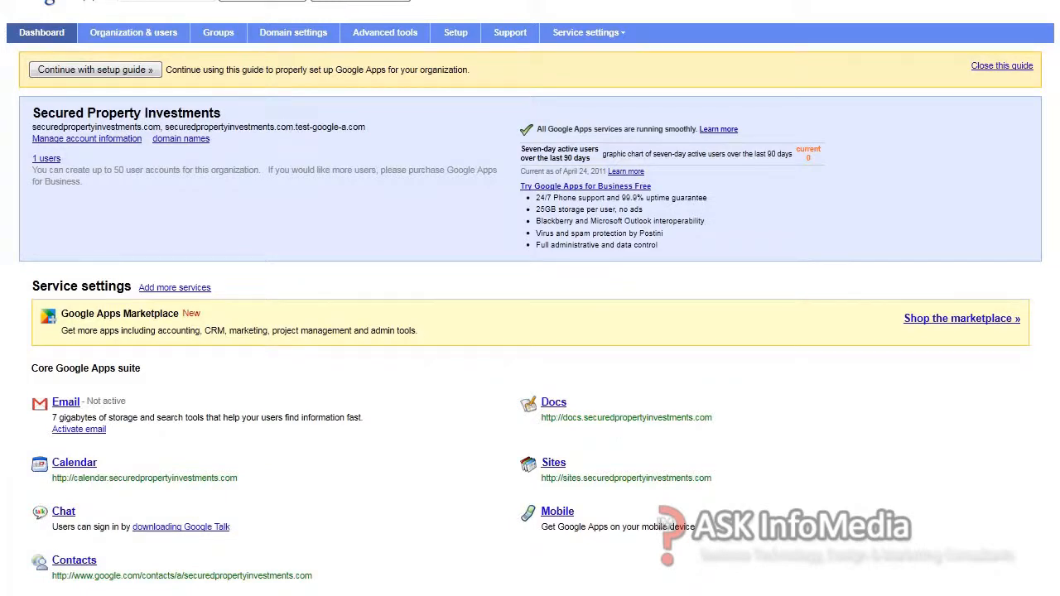
Step: Switch to the infrastructure info document in Word, highlight its Setup Google Apps heading, and save the document
key("alt+Tab")
left_click(433, 181)
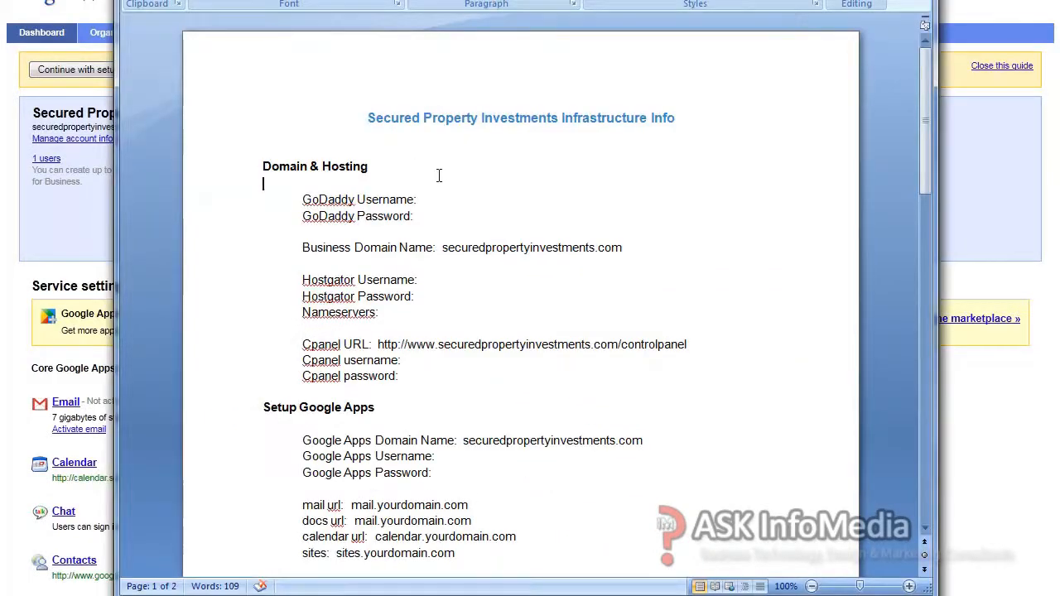
scroll(431, 174, "down", 4)
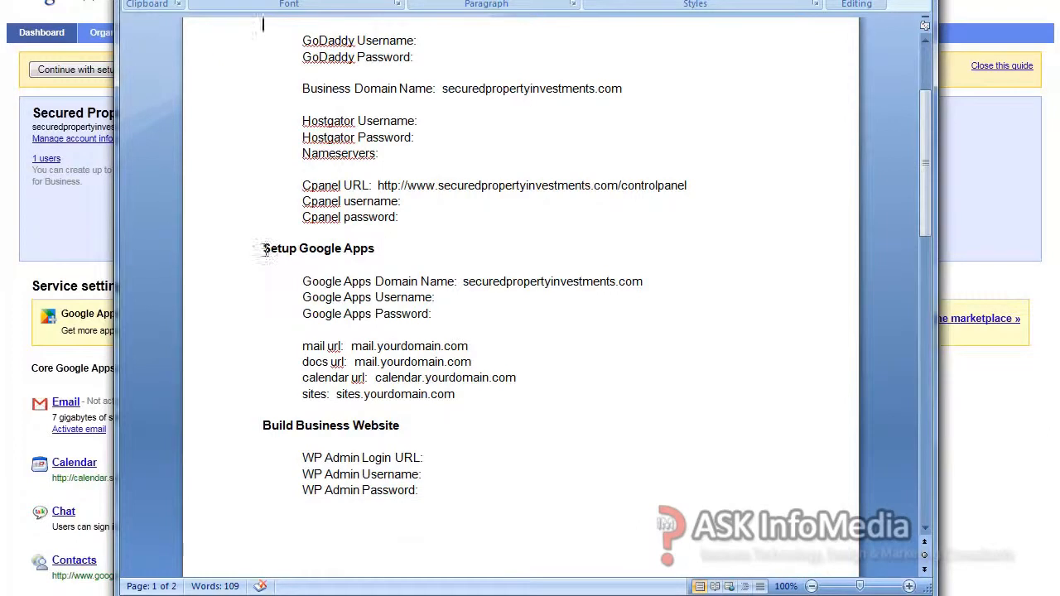
left_click_drag(263, 248, 379, 250)
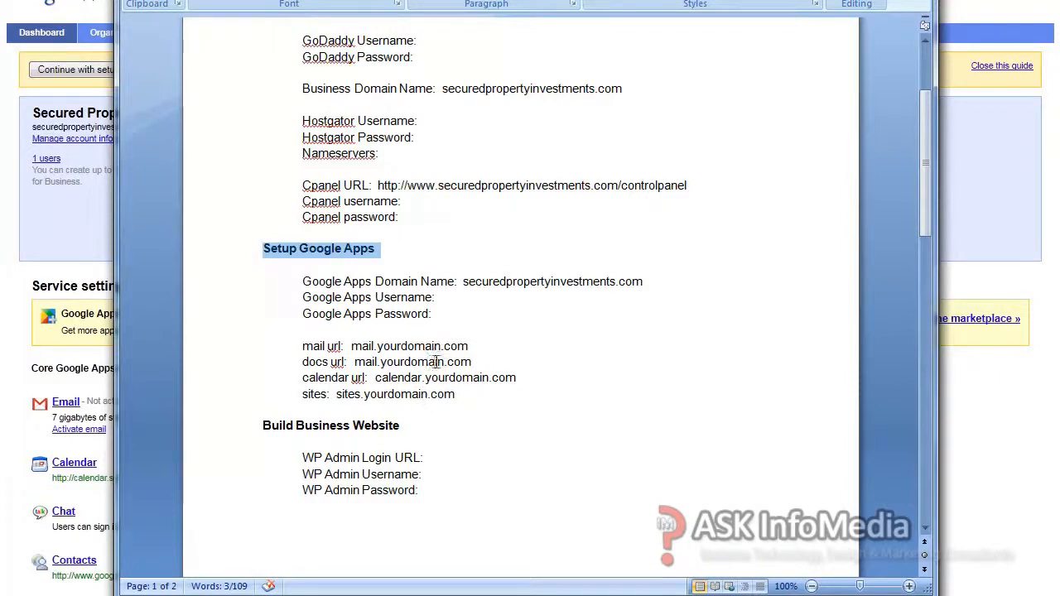
left_click(140, 0)
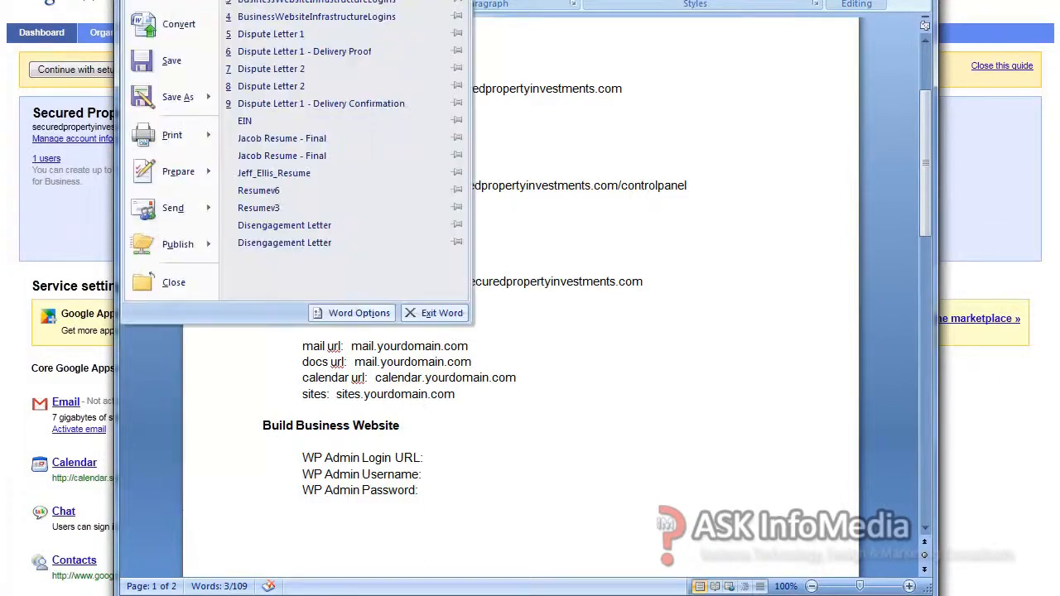
left_click(165, 62)
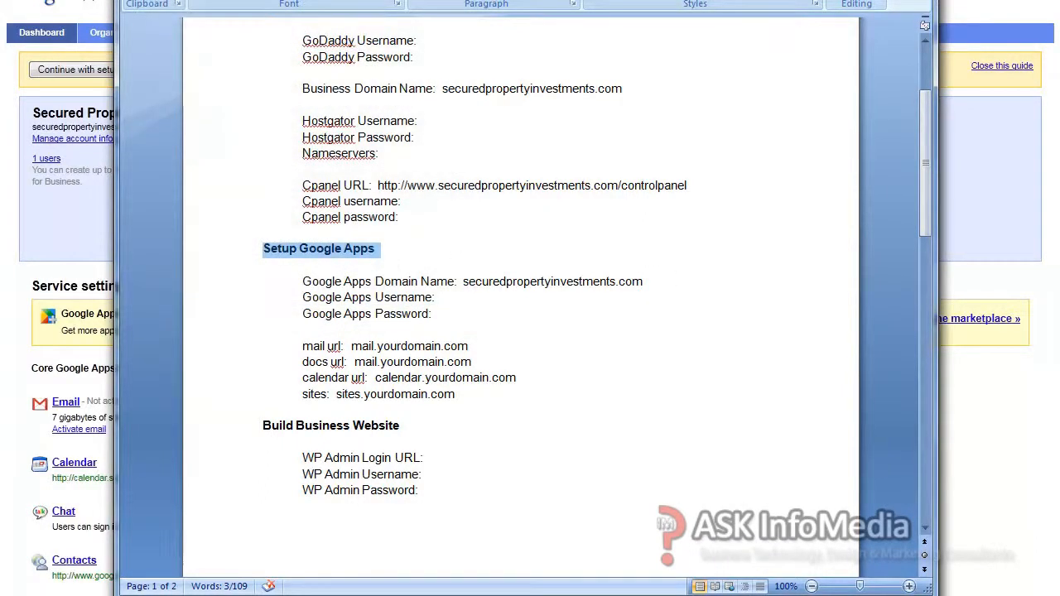
left_click(860, 0)
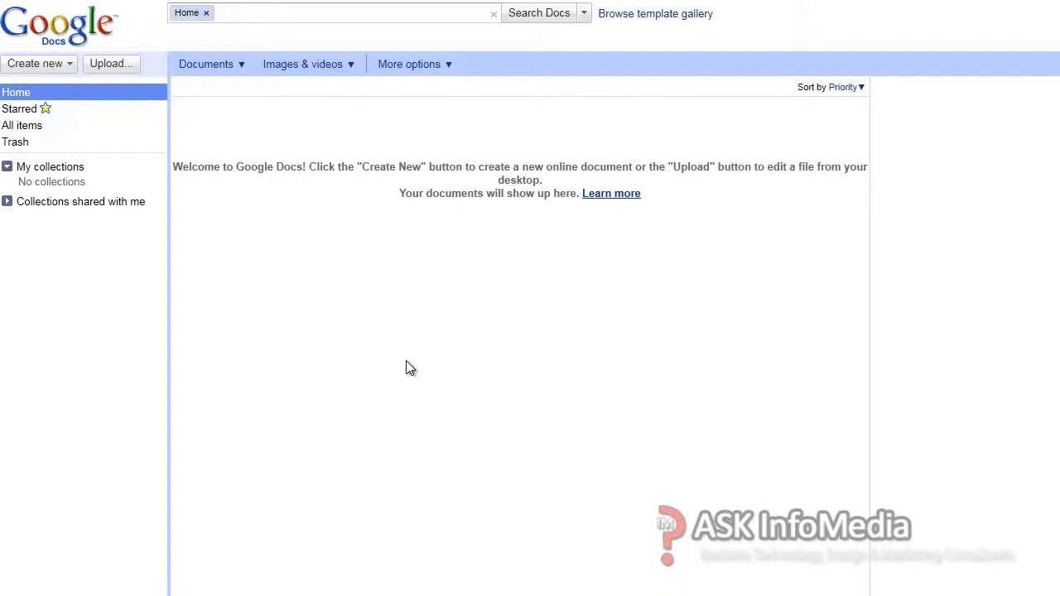
Step: Upload BusinessInfrastructureInfo.doc to Google Docs as a private converted document and return to the document list
left_click(110, 63)
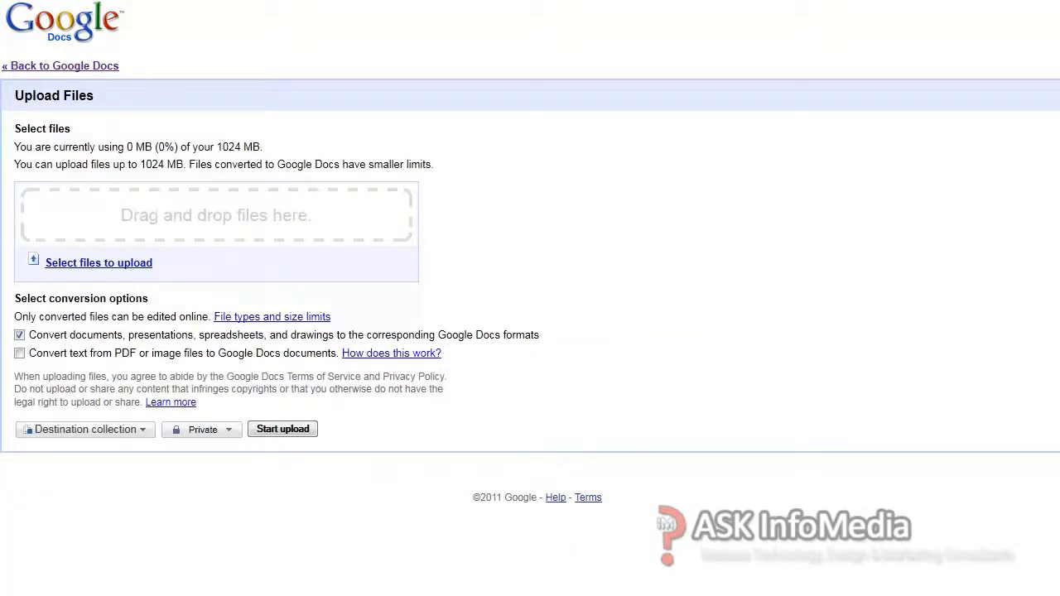
left_click_drag(180, 224, 553, 222)
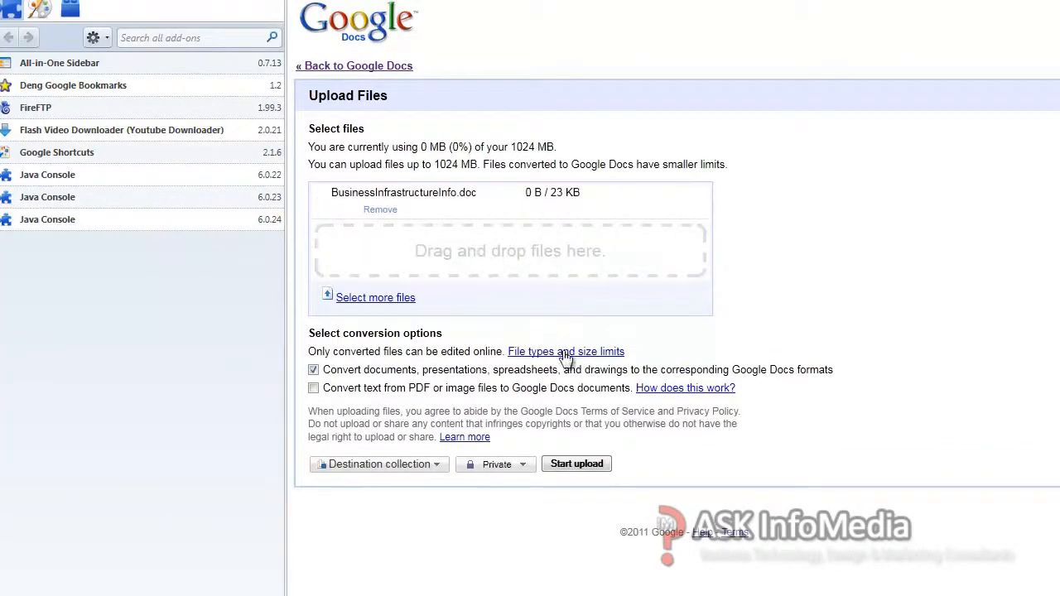
left_click(577, 465)
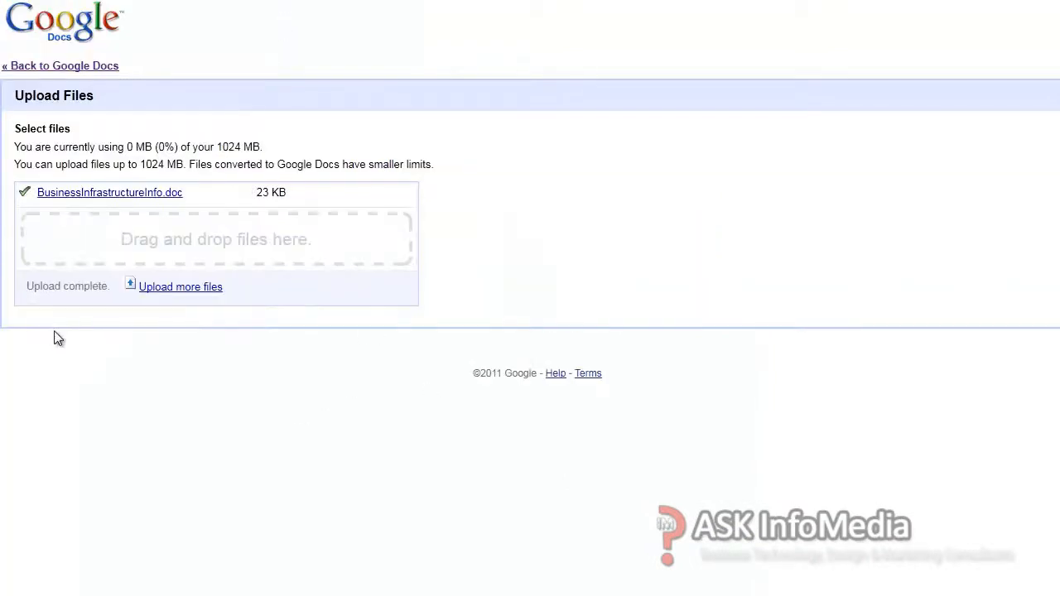
left_click(55, 68)
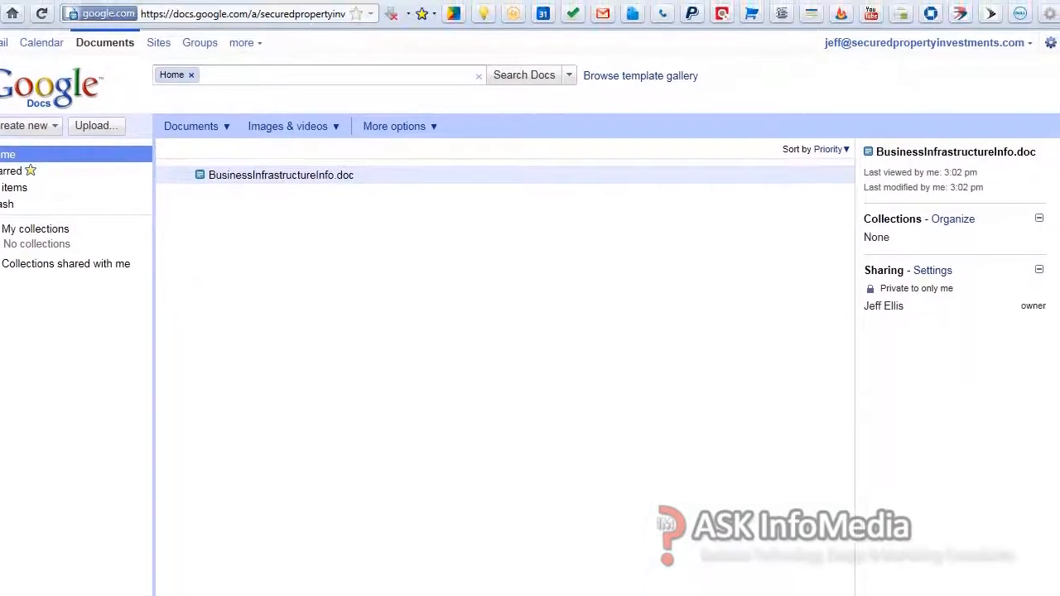
Step: Test the custom Docs address by opening docs.securedpropertyinvestments.com in the browser
left_click(288, 3)
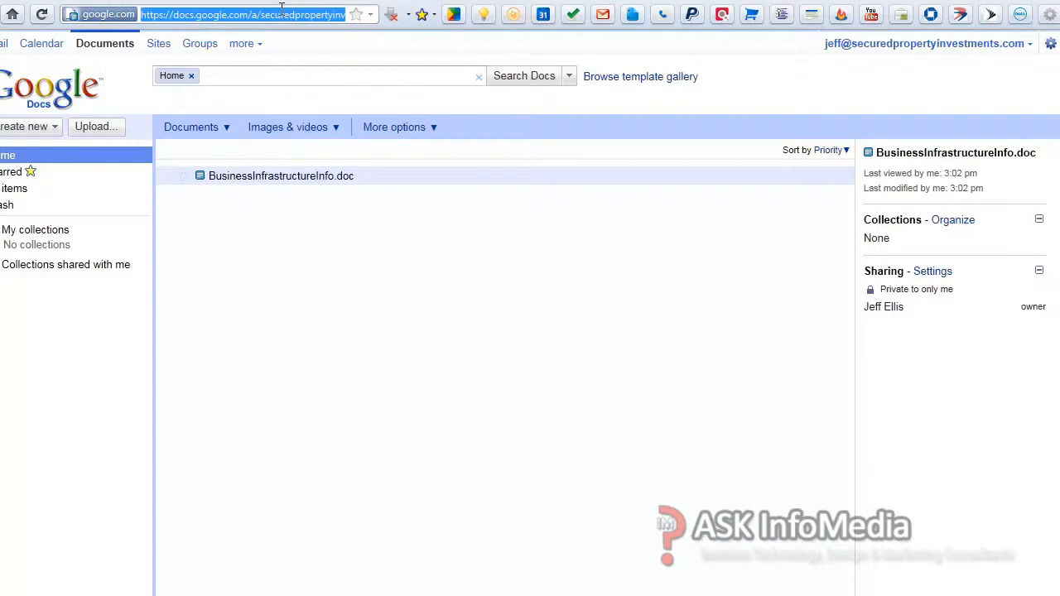
type("docs.")
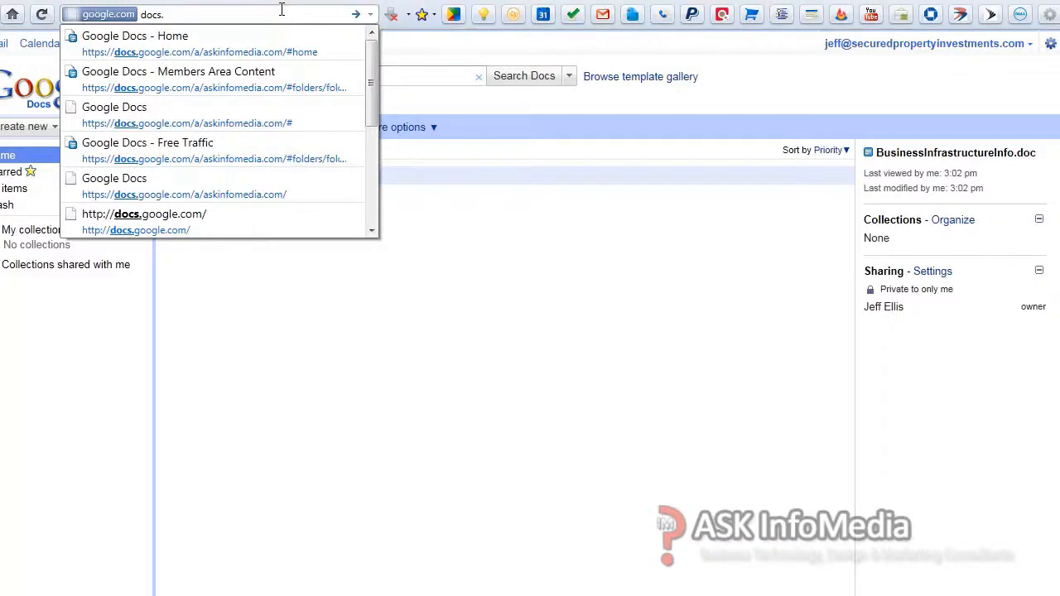
type("sec")
key("Down")
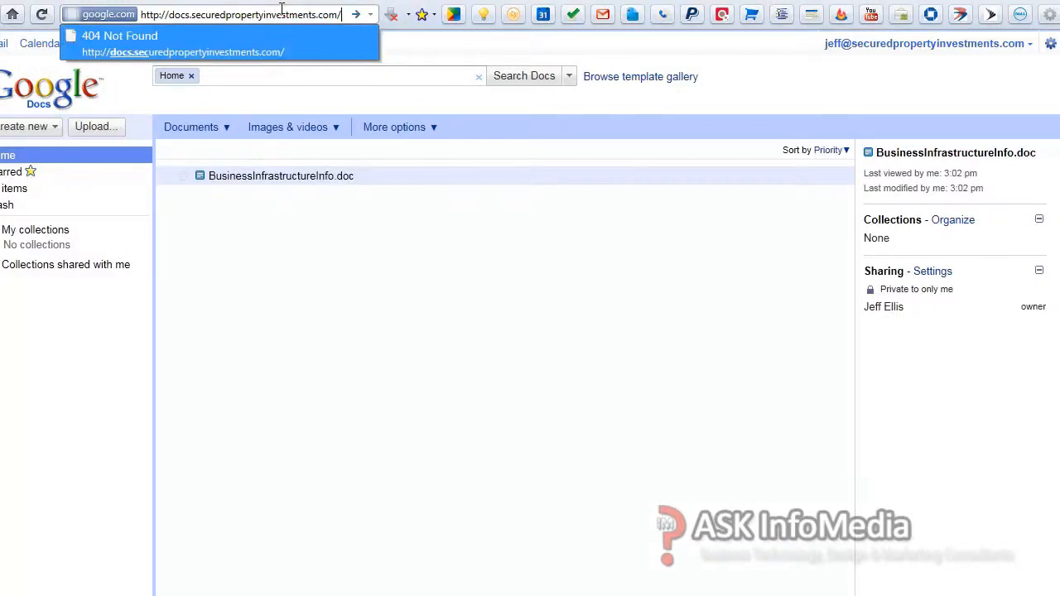
key("Return")
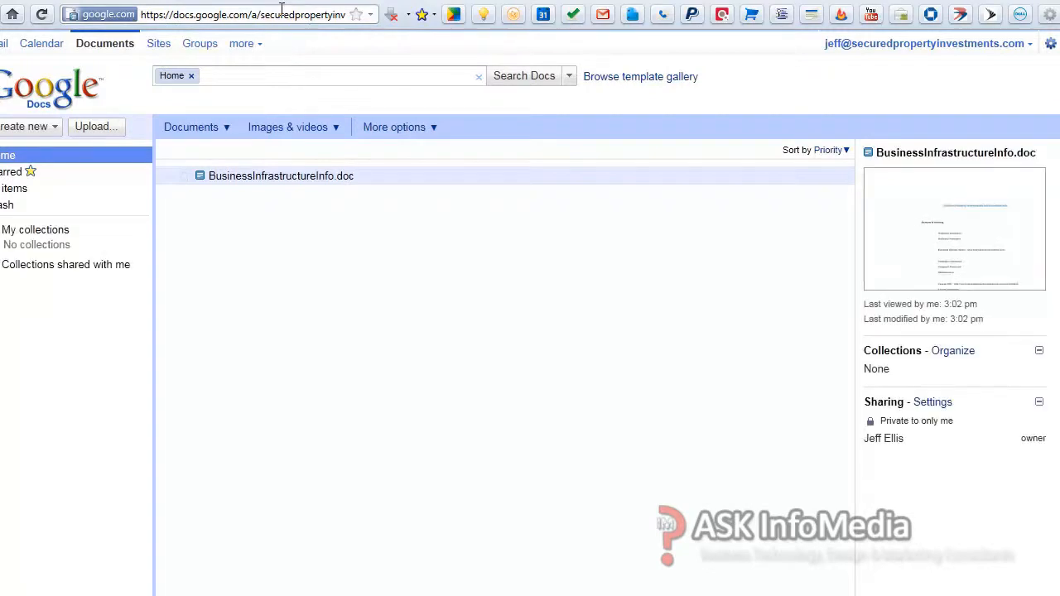
Step: Test the custom mail address by opening mail.securedpropertyinvestments.com in the browser
left_click(282, 8)
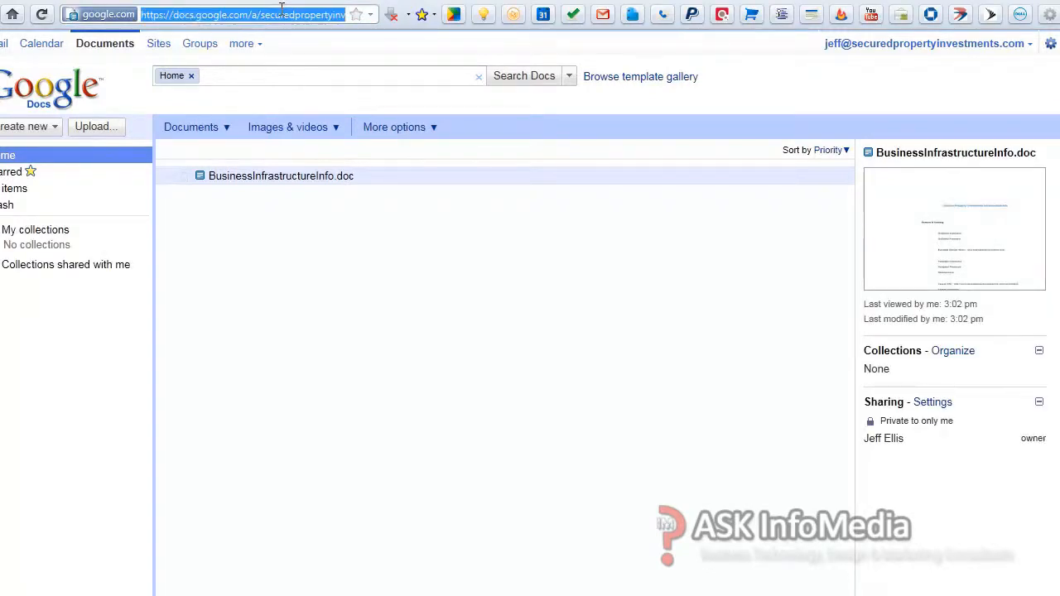
type("mail.secure")
key("Down")
key("Return")
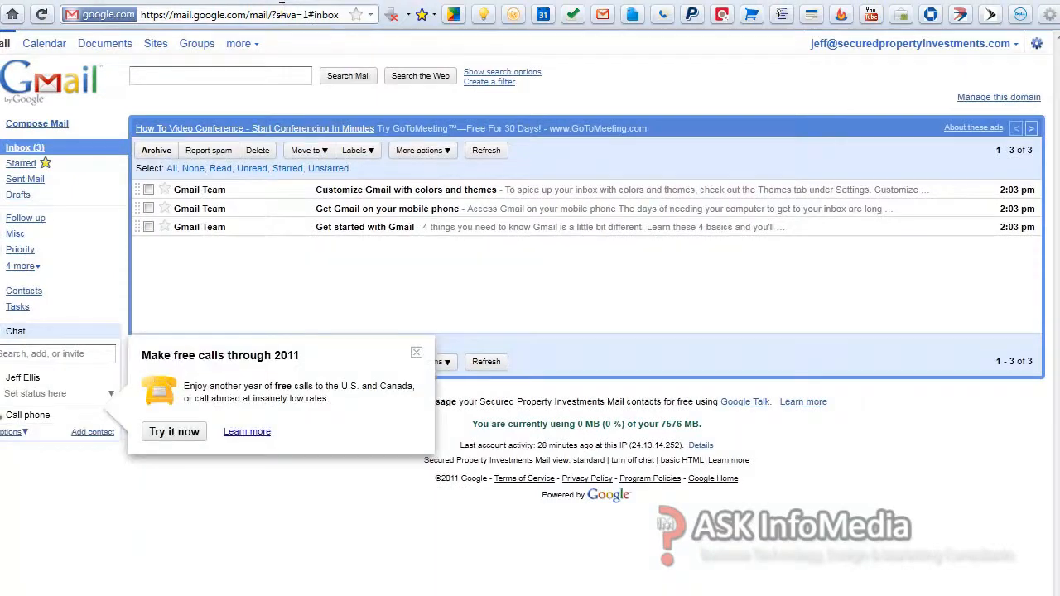
Step: Test the custom Calendar address by opening calendar.securedpropertyinvestments.com
left_click(282, 14)
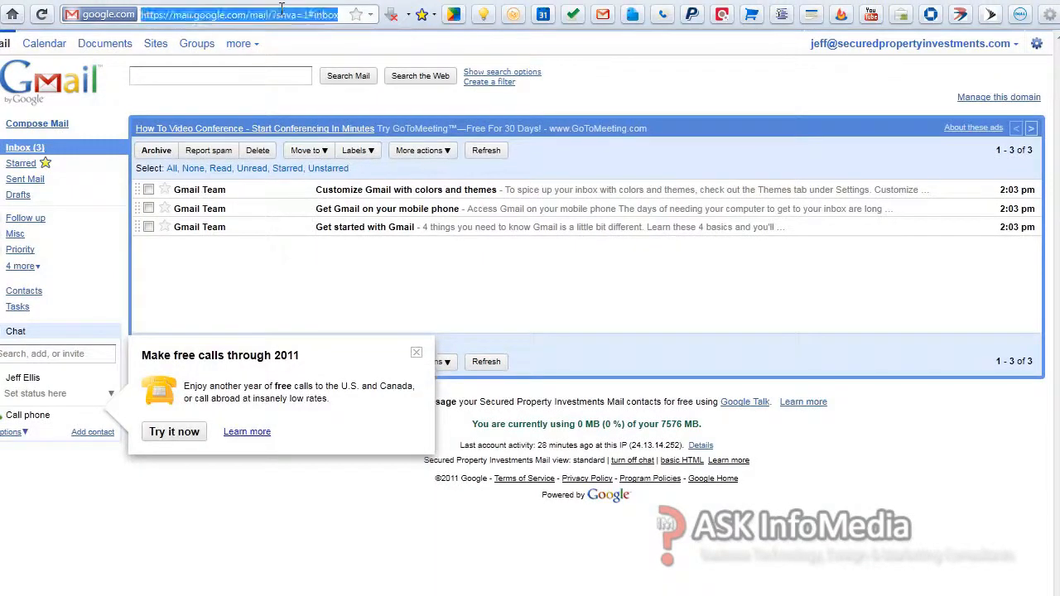
type("calendar.")
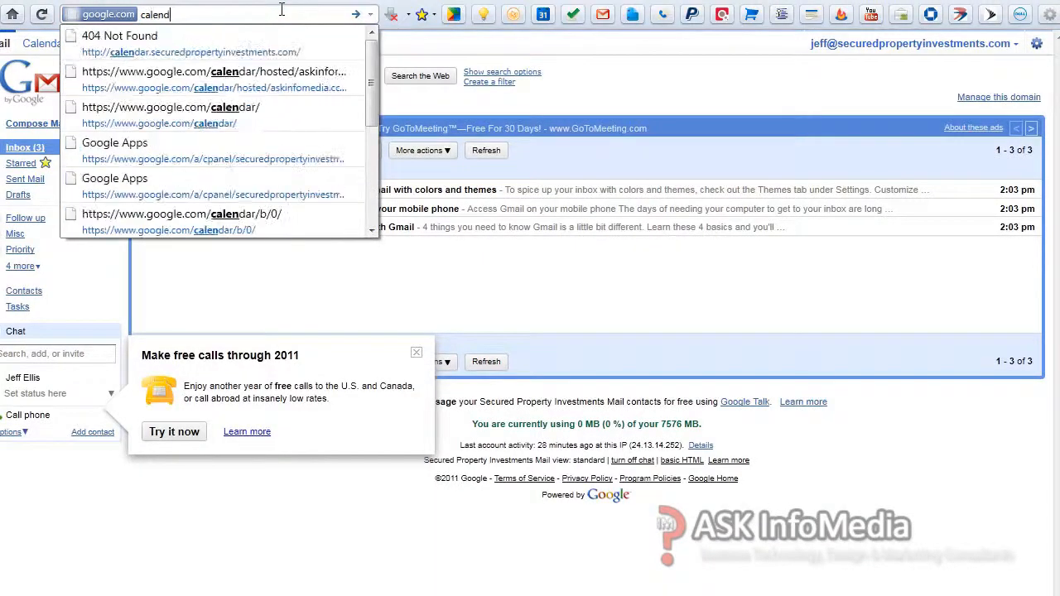
key("Return")
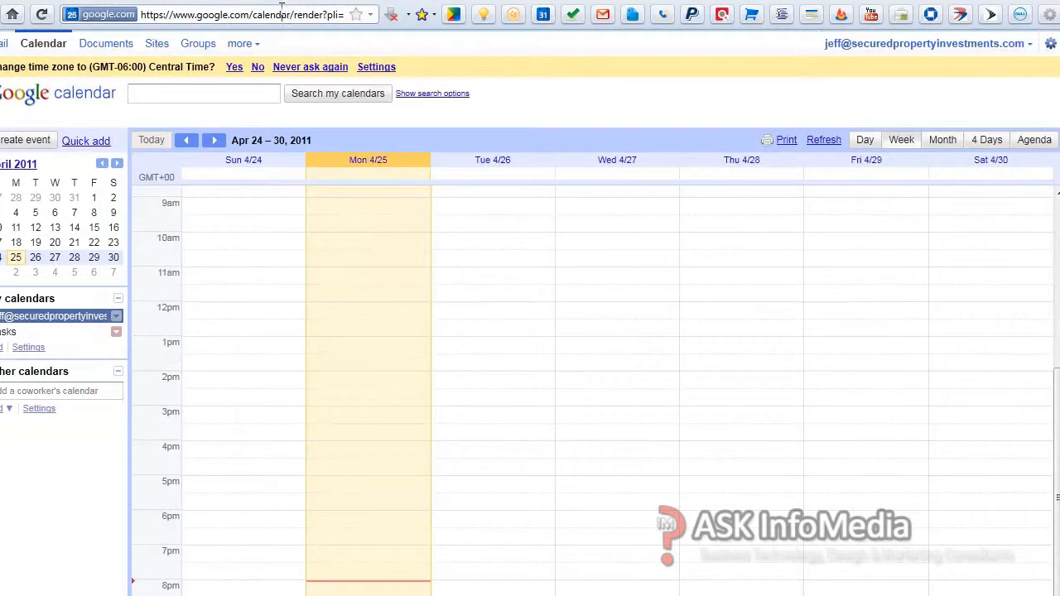
Step: Test the custom Sites address by opening sites.securedpropertyinvestments.com
left_click(282, 8)
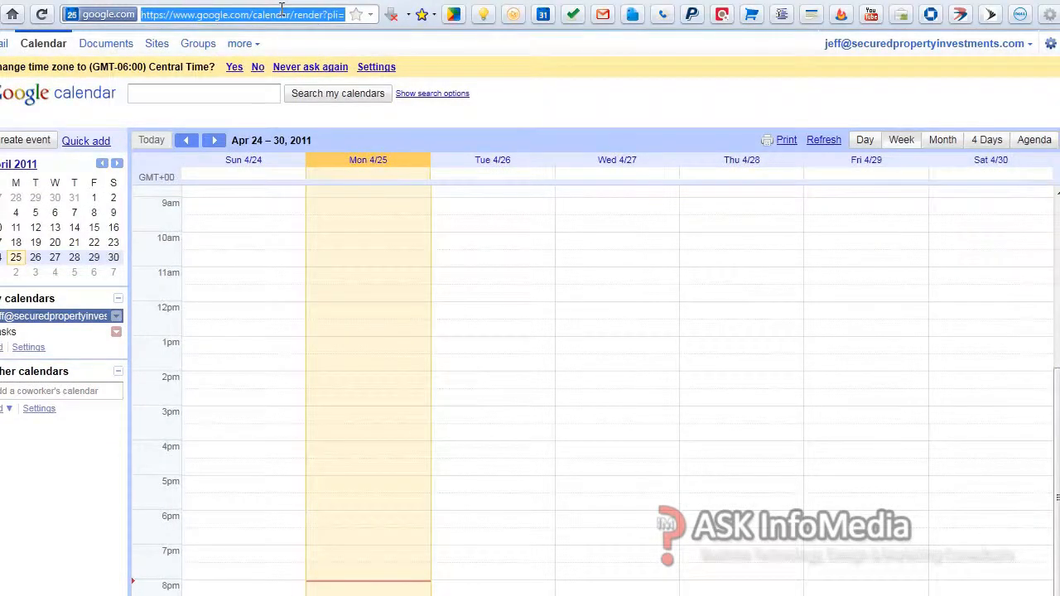
type("sites.g")
key("BackSpace")
type("securedpropertyinvestments.com")
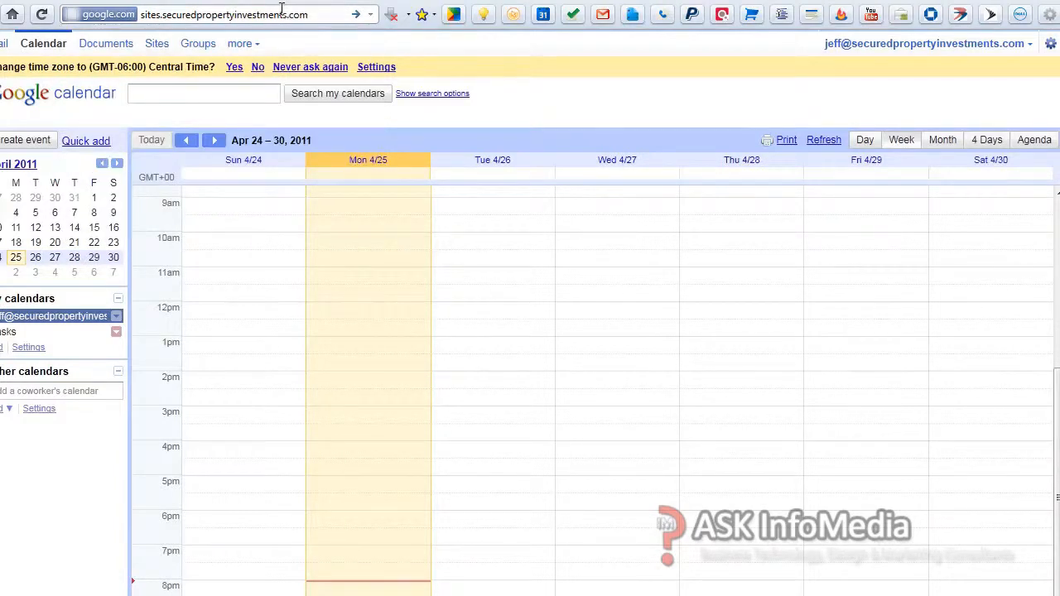
key("Return")
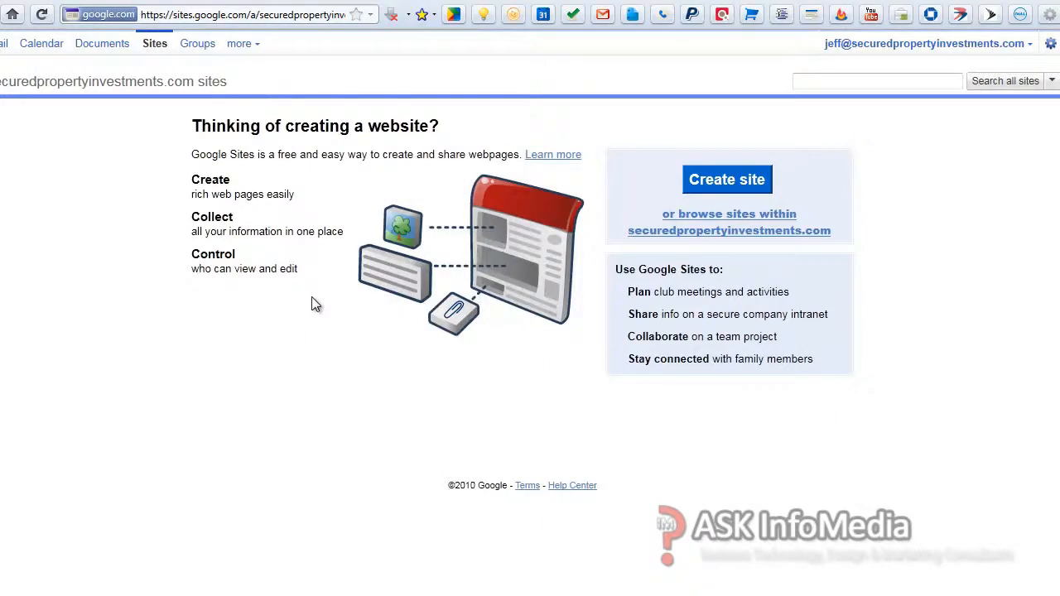
Step: Return to the inbox at mail.securedpropertyinvestments.com and open the Test Message email, dismissing the free calls notice
left_click(235, 15)
type("mail.")
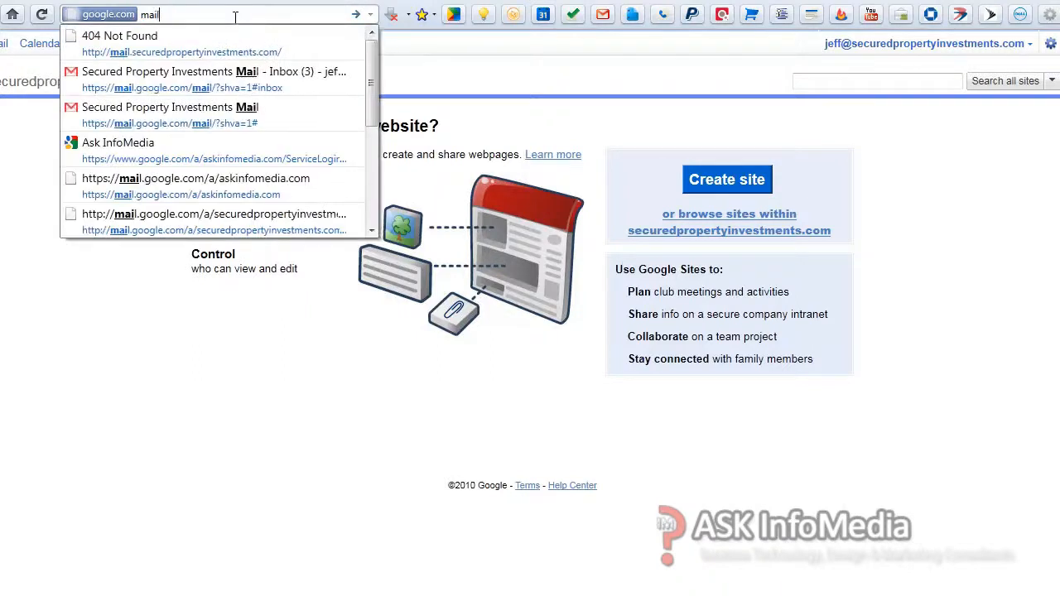
key("Down")
key("Return")
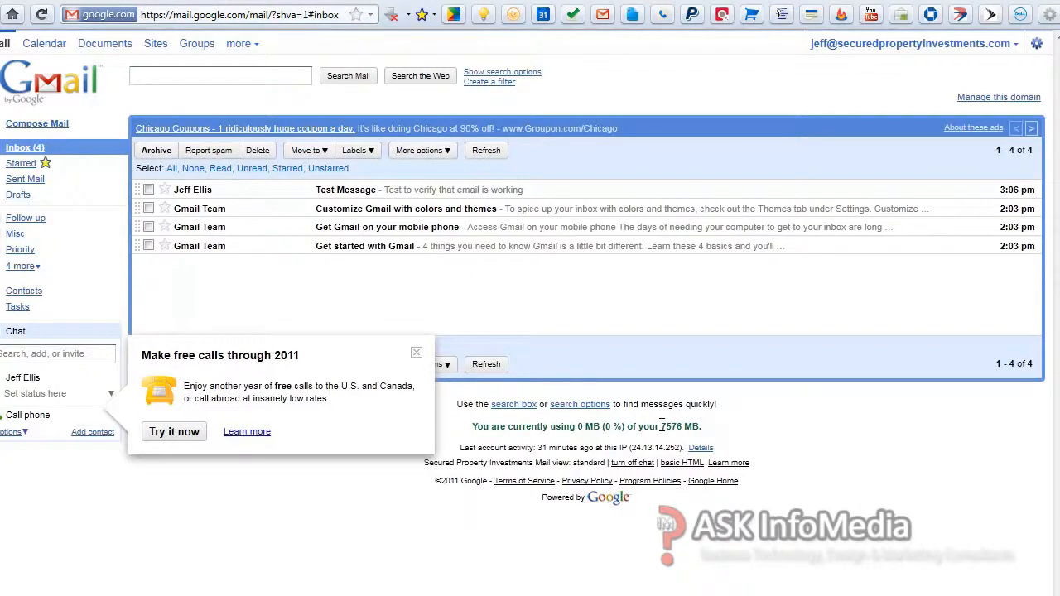
left_click(187, 191)
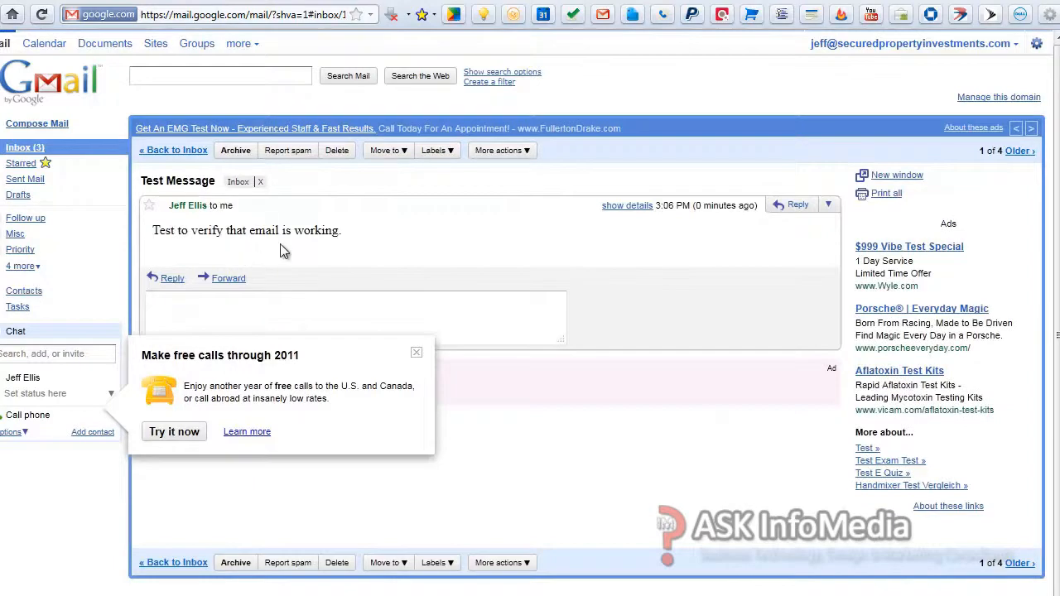
left_click(418, 355)
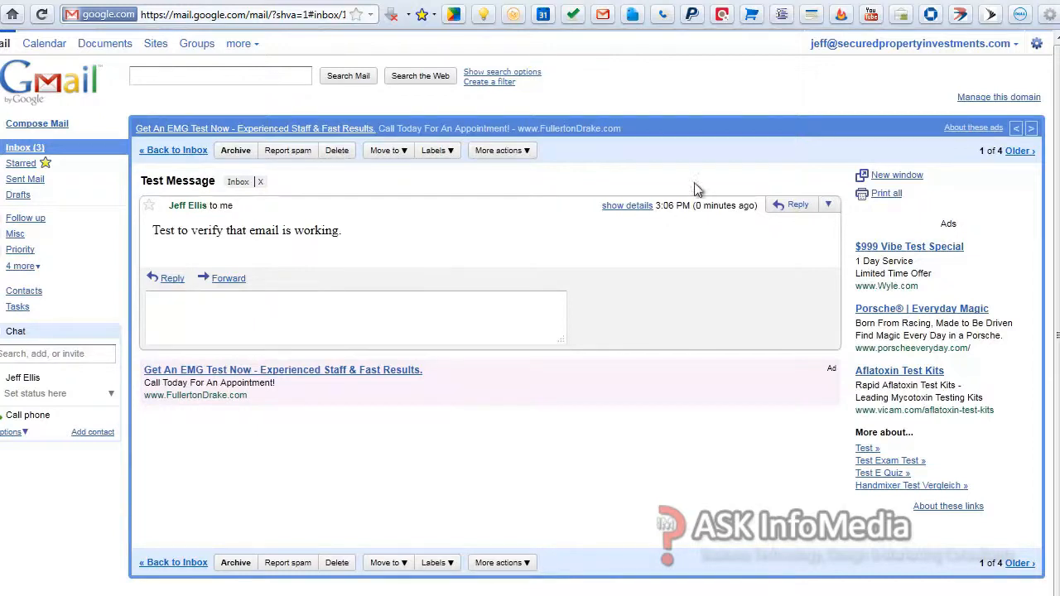
Step: Reply to the Test Message email with "Test to verify email can be sent." and send it
left_click(795, 204)
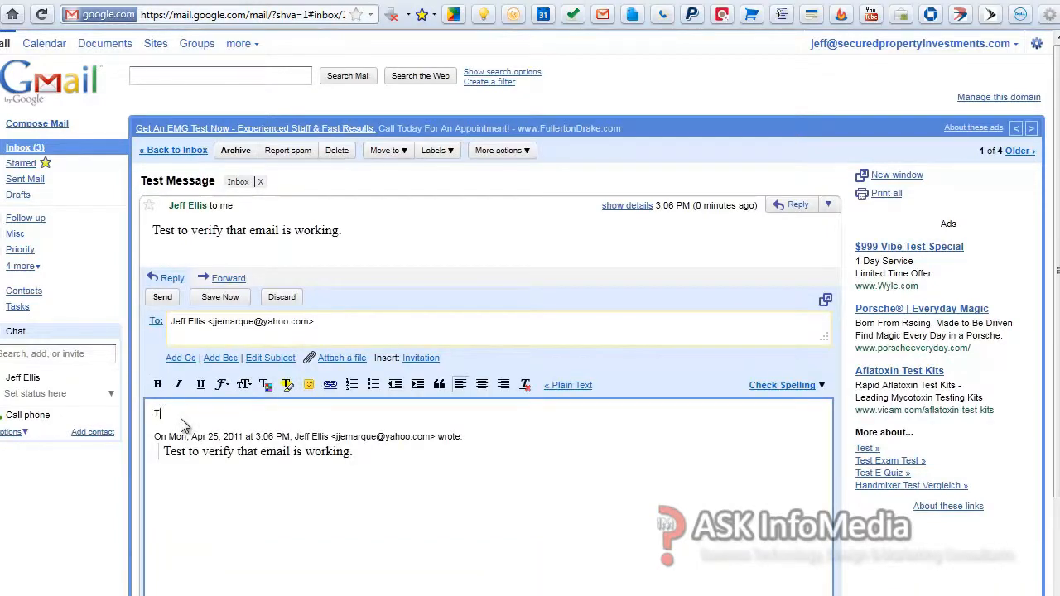
type("Test to verify email can be sent")
key("Return")
key("Return")
key("Return")
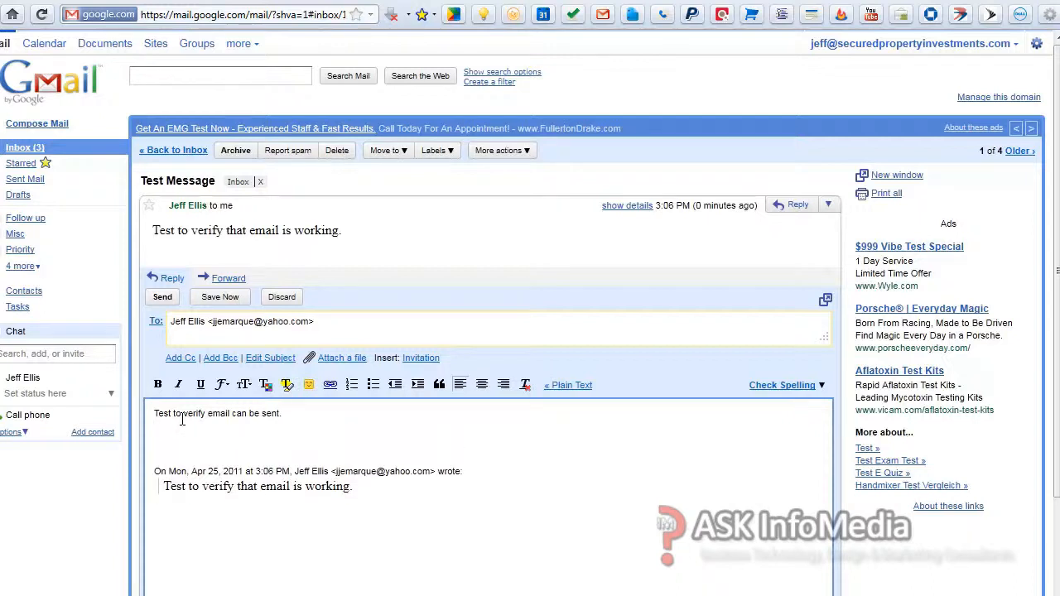
scroll(298, 506, "down", 3)
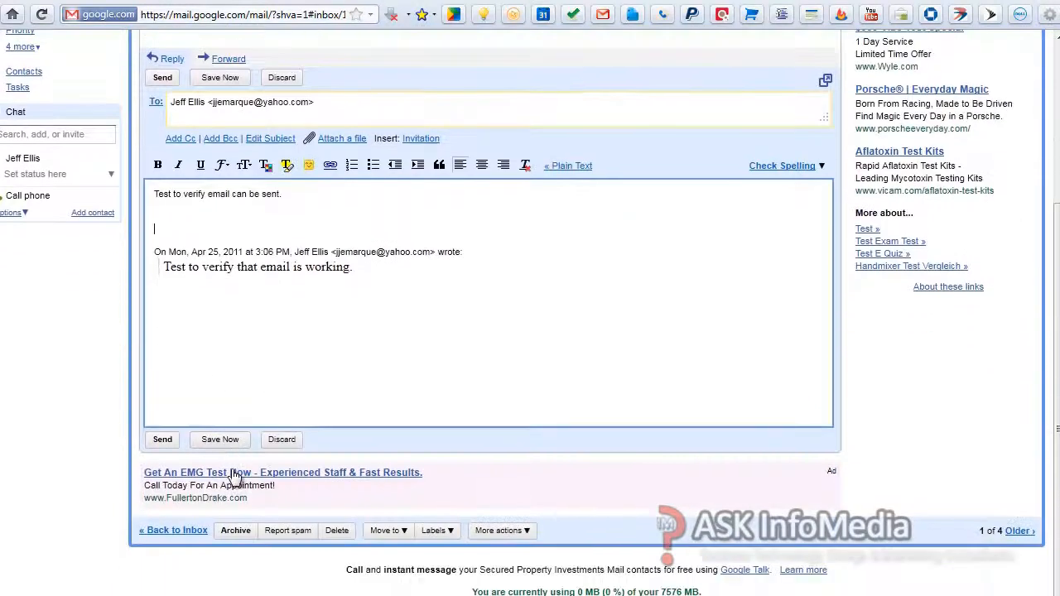
left_click(173, 441)
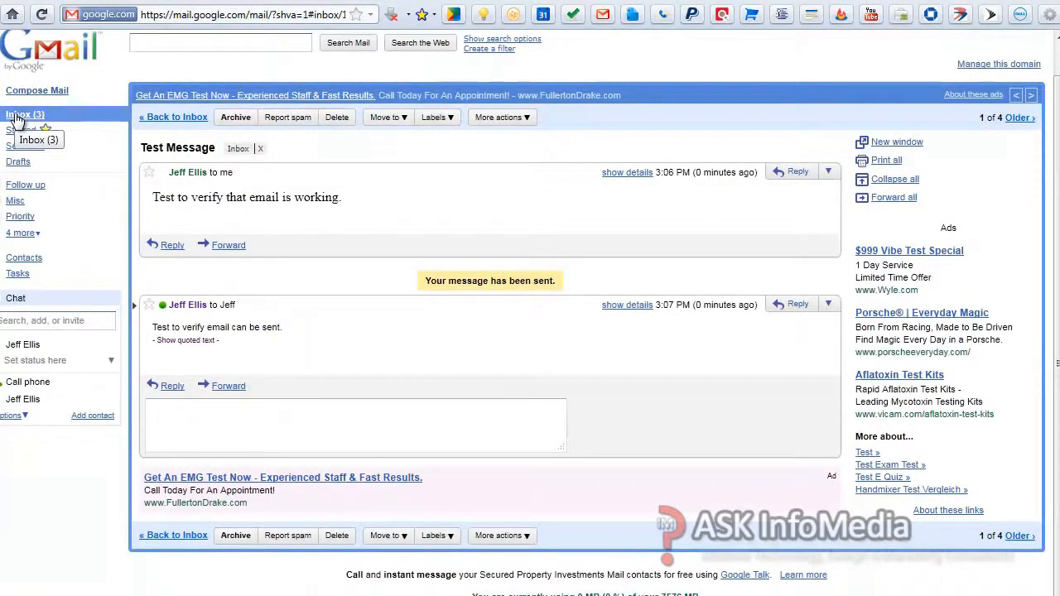
Step: Review the Test Message conversation from the inbox and return to the inbox list
left_click(17, 116)
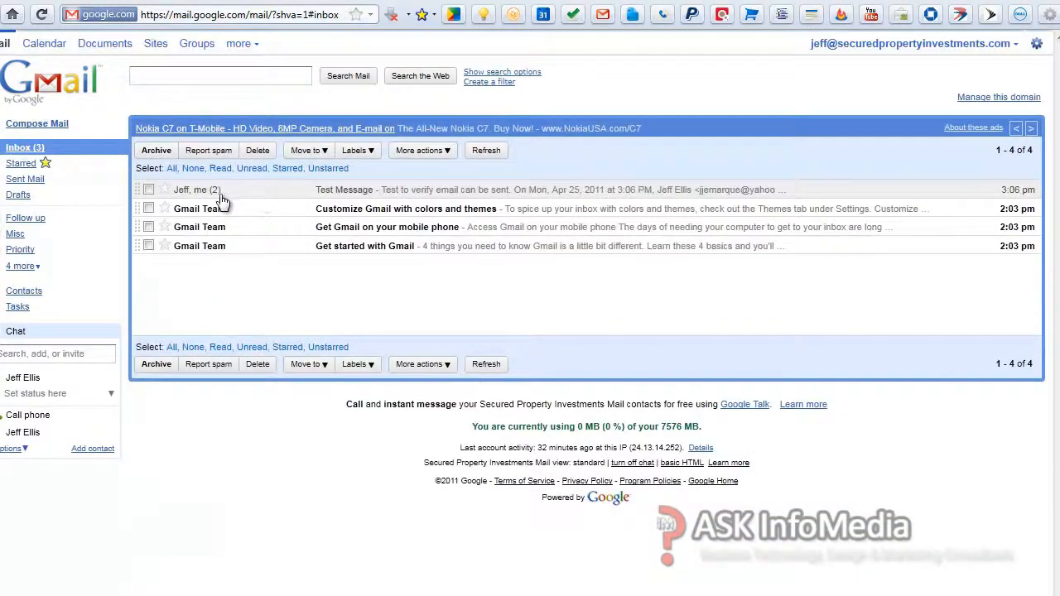
left_click(204, 192)
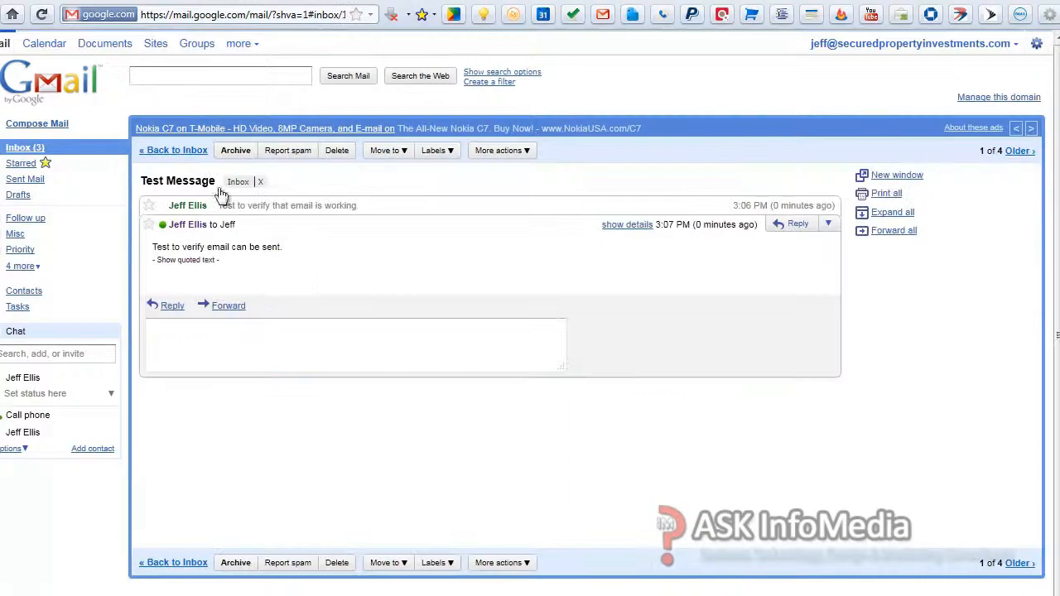
left_click(23, 148)
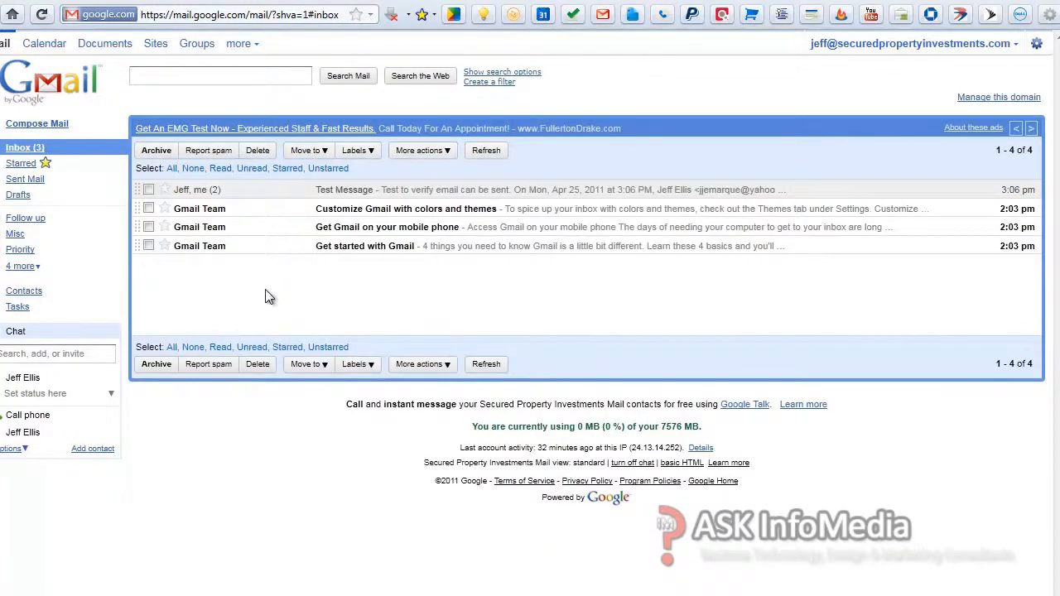